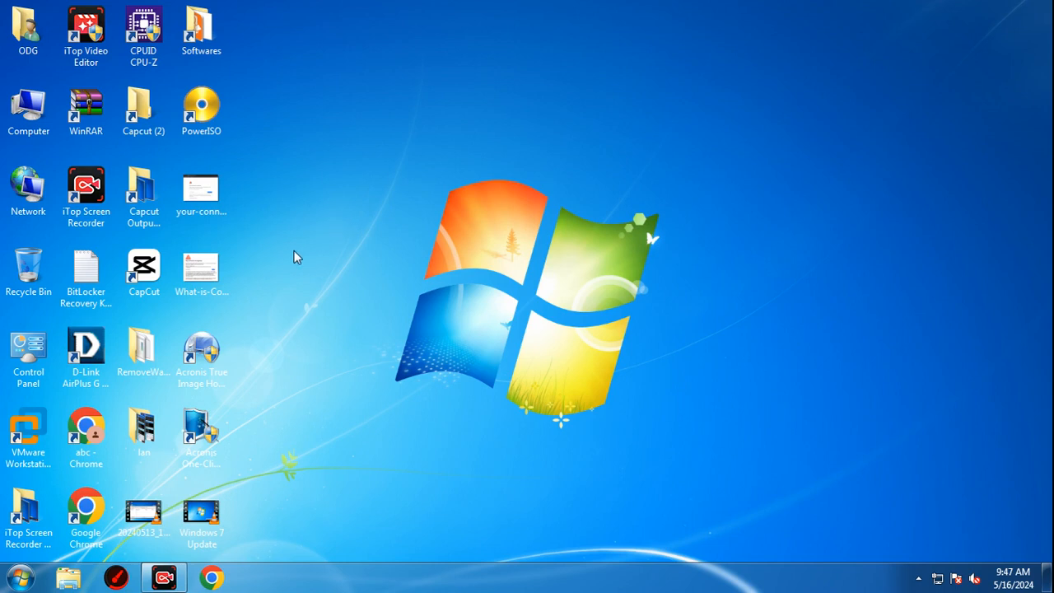
# Open the Disk Management console by running diskmgmt.msc
pyautogui.press('super+r')
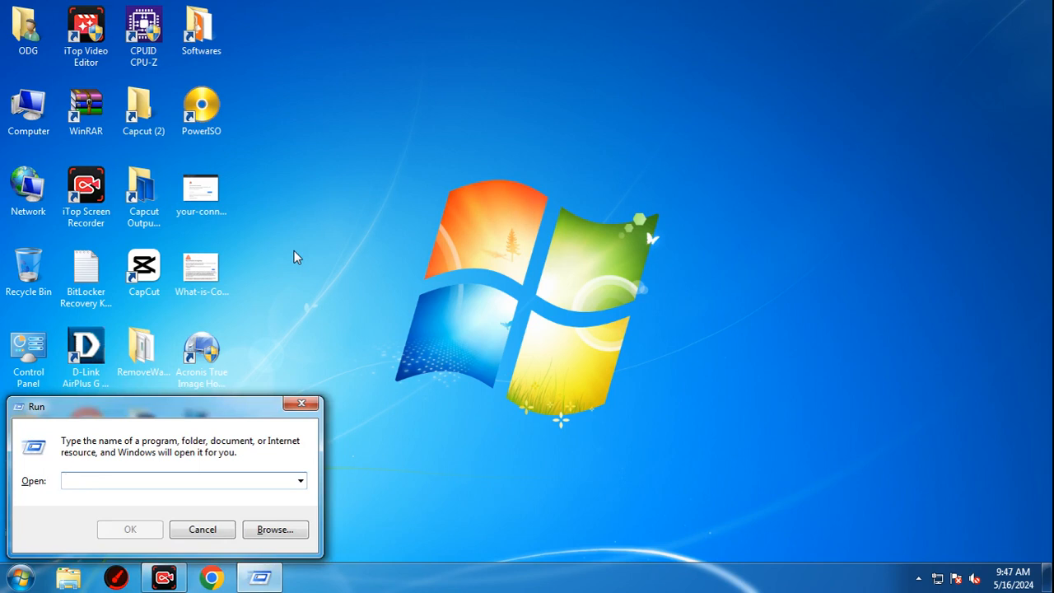
pyautogui.write('disk')
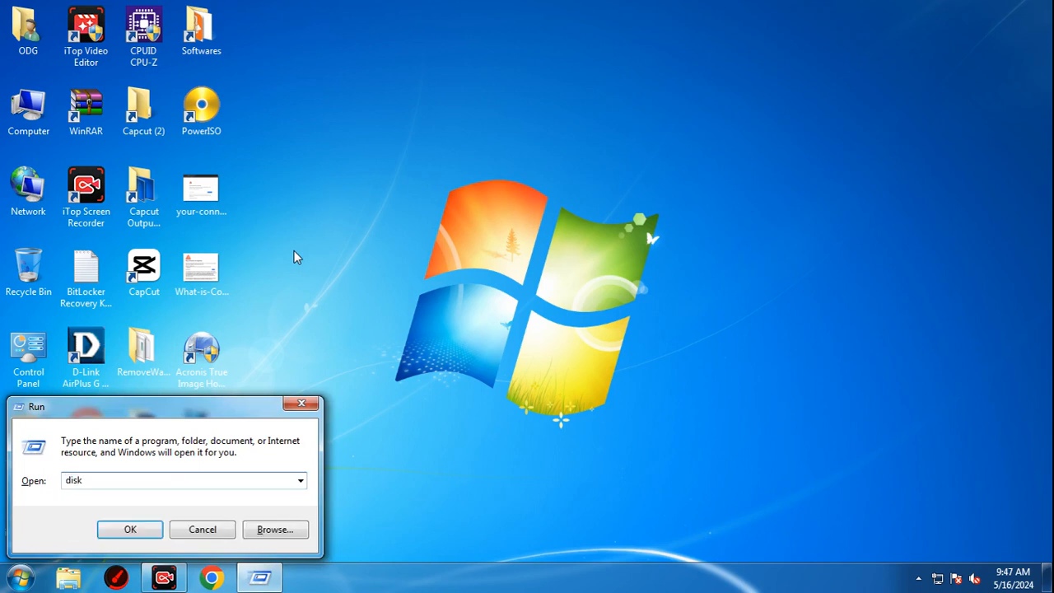
pyautogui.write('mgmt.msv')
pyautogui.press('BackSpace')
pyautogui.write('c')
pyautogui.press('Return')
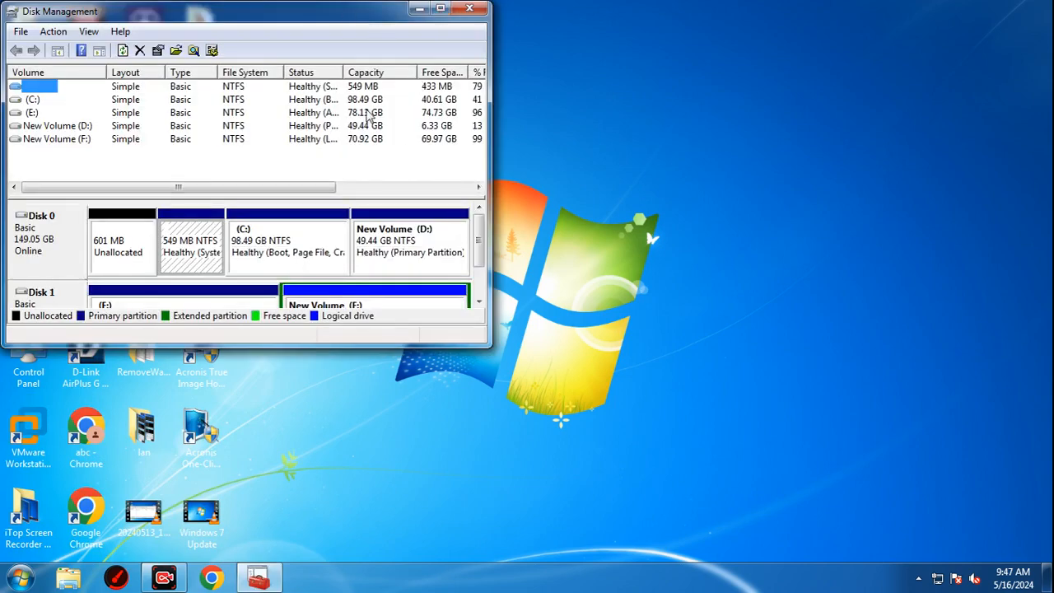
# Reposition and enlarge the Disk Management window so all volume columns and both disks' partitions fit
pyautogui.click(441, 8)
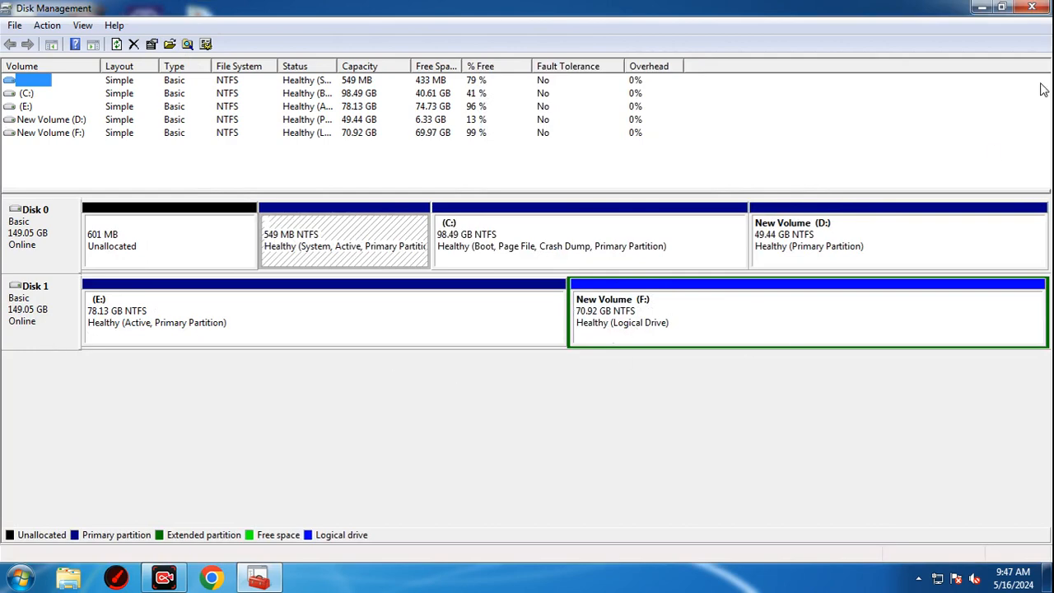
pyautogui.click(1002, 8)
pyautogui.moveTo(353, 20); pyautogui.dragTo(425, 21)
pyautogui.moveTo(564, 345); pyautogui.dragTo(898, 490)
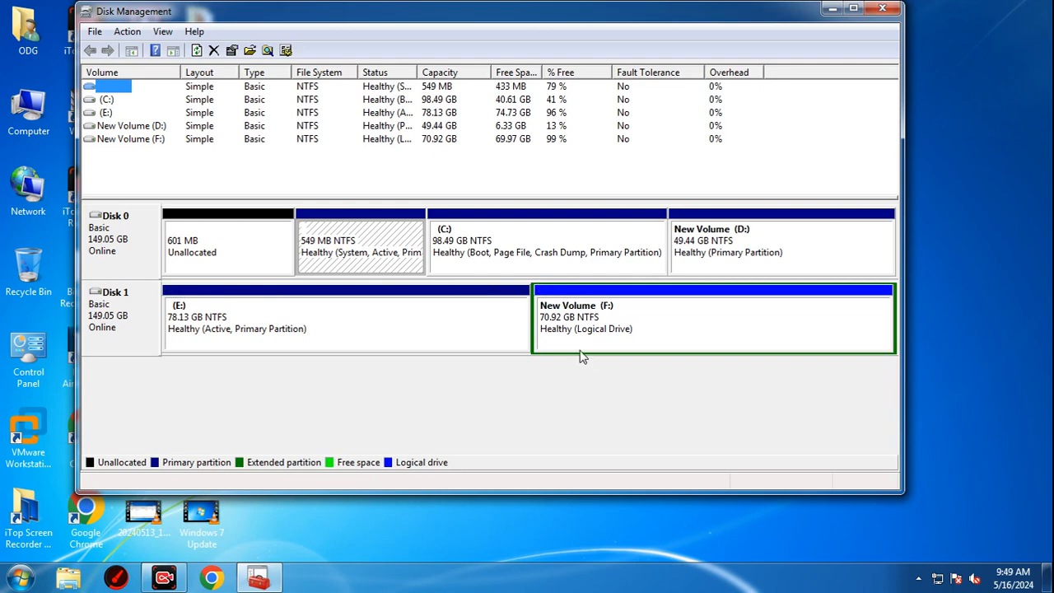
# Delete the New Volume (F:) logical drive on Disk 1 and the extended partition that contained it
pyautogui.rightClick(581, 323)
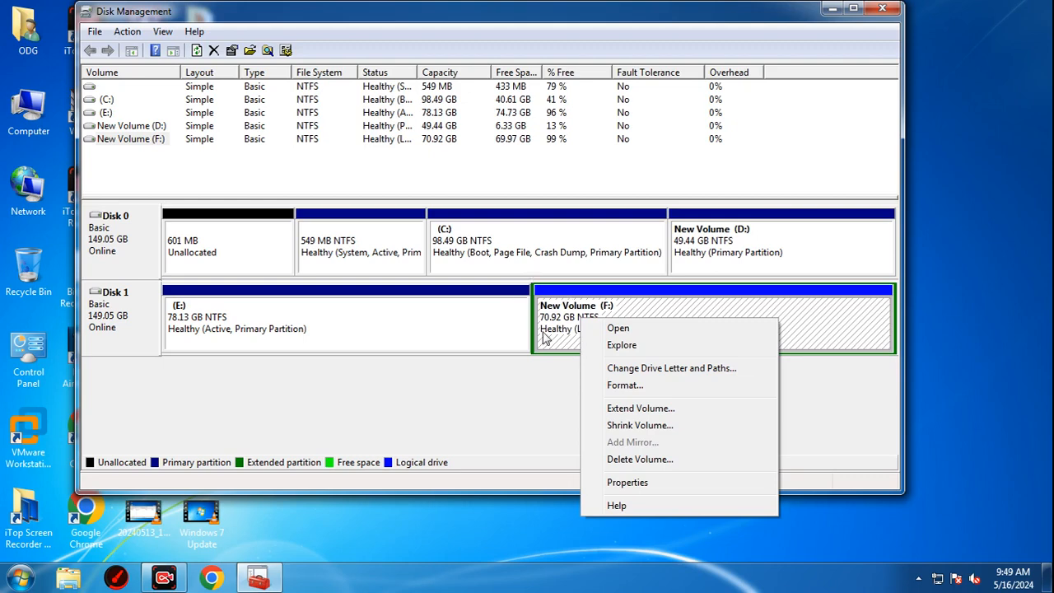
pyautogui.click(525, 407)
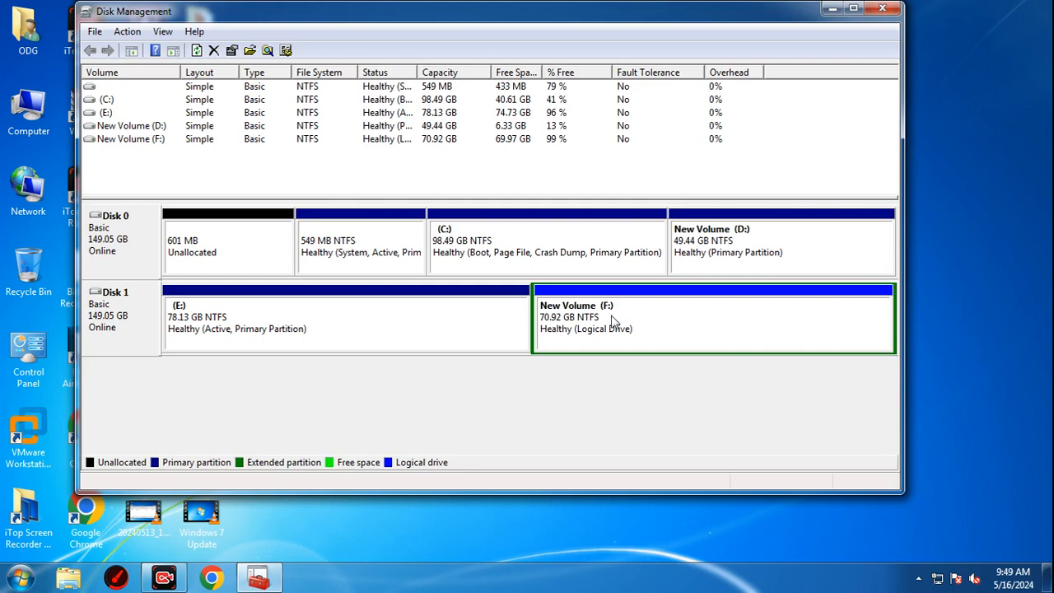
pyautogui.rightClick(636, 326)
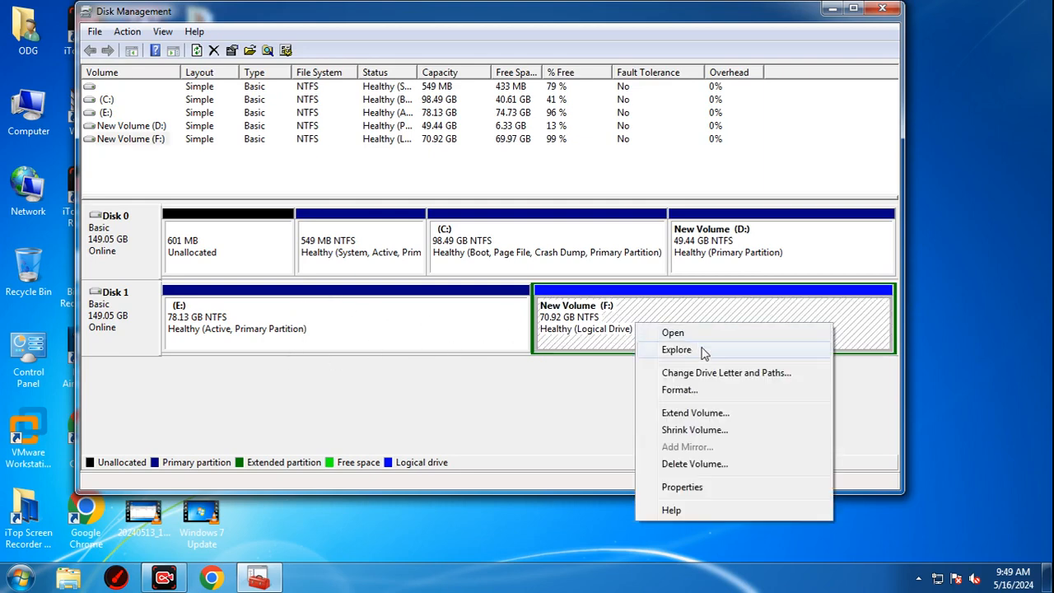
pyautogui.click(700, 466)
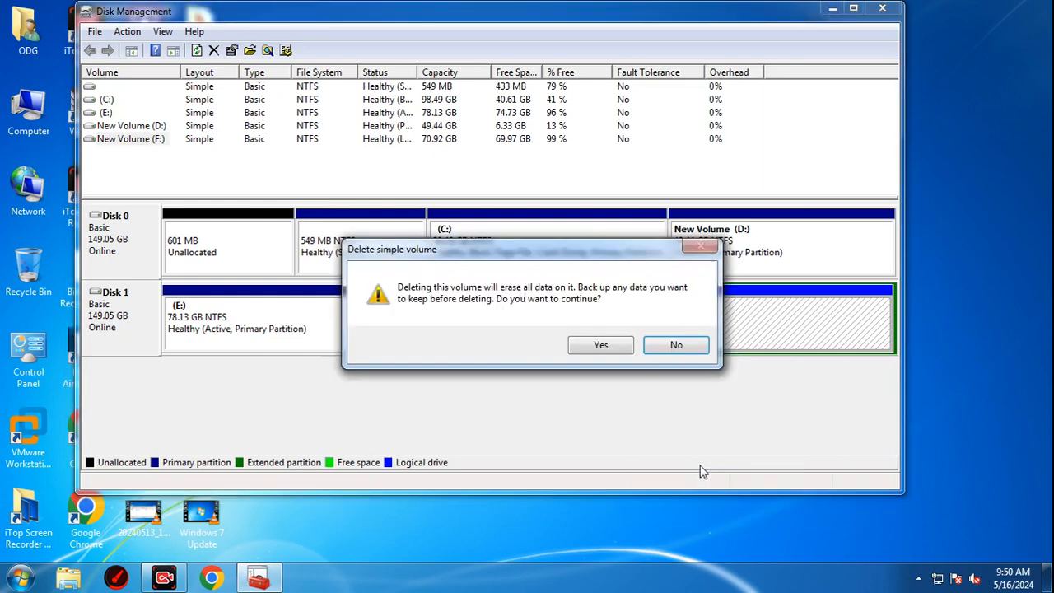
pyautogui.click(600, 346)
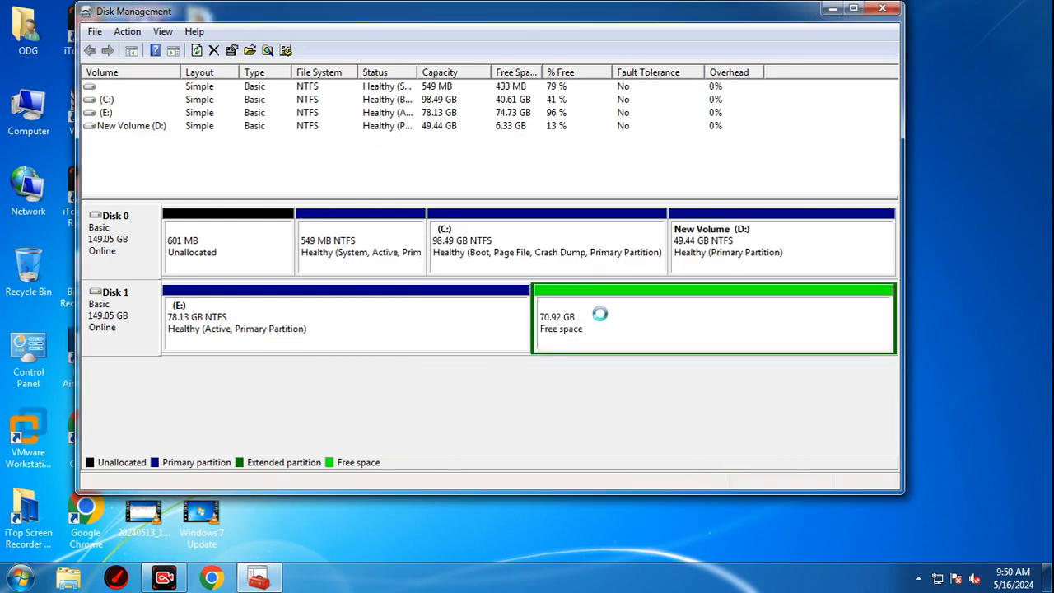
pyautogui.rightClick(602, 319)
pyautogui.click(651, 415)
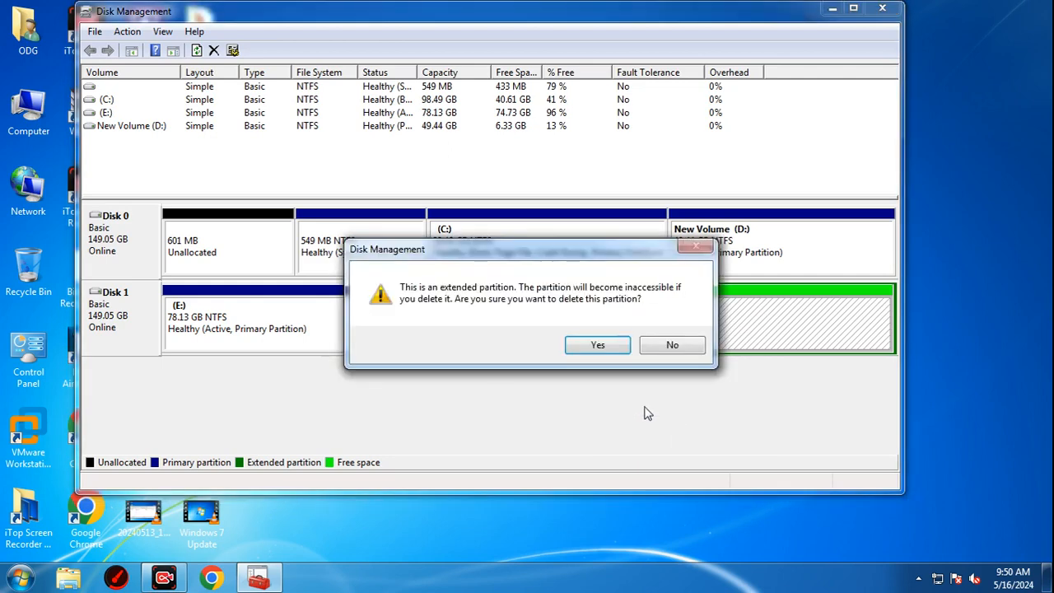
pyautogui.click(598, 345)
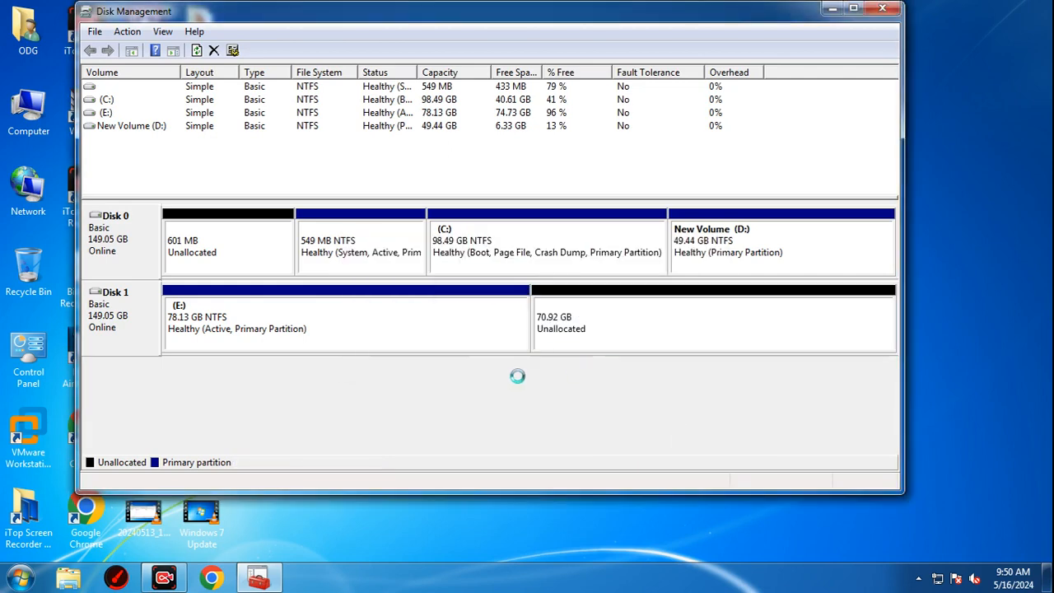
# Delete the active primary partition (E:) on Disk 1
pyautogui.rightClick(375, 325)
pyautogui.click(433, 480)
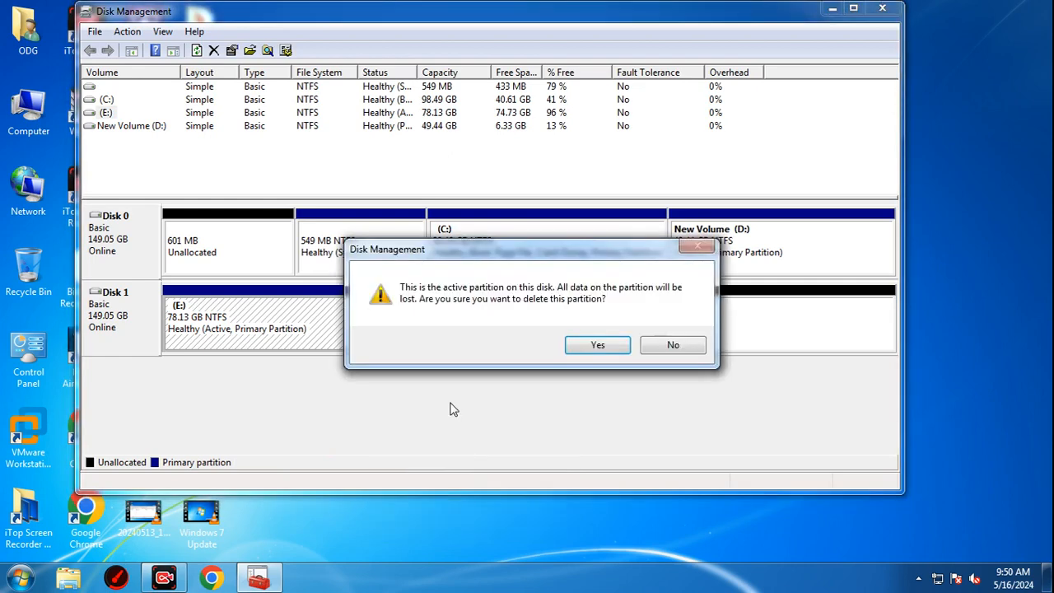
pyautogui.click(598, 345)
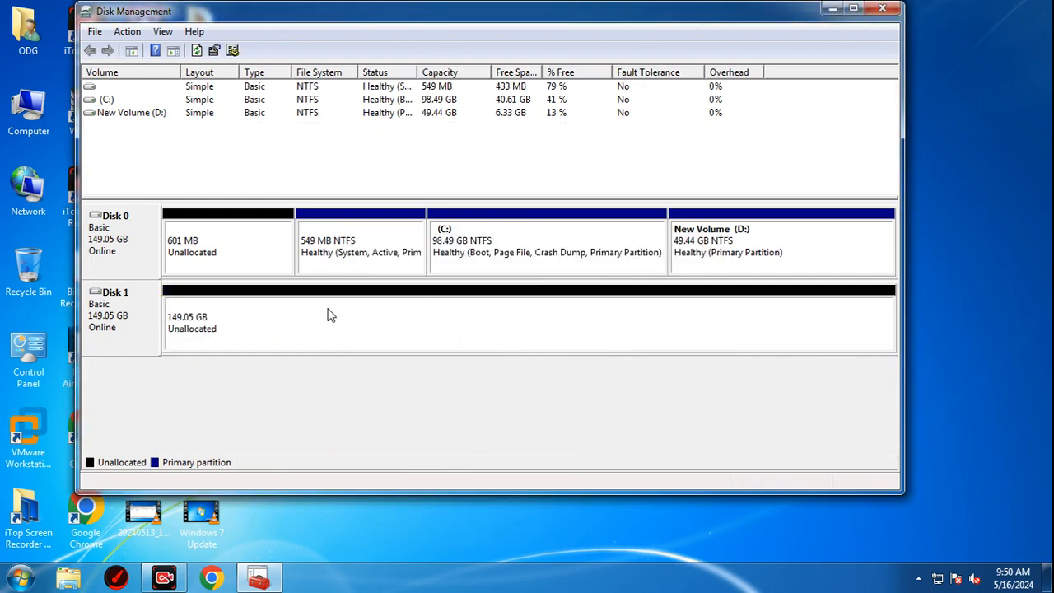
# Create a 65000 MB simple volume on Disk 1 with drive letter E, quick-formatted as NTFS and labelled New Volume
pyautogui.rightClick(329, 306)
pyautogui.click(387, 317)
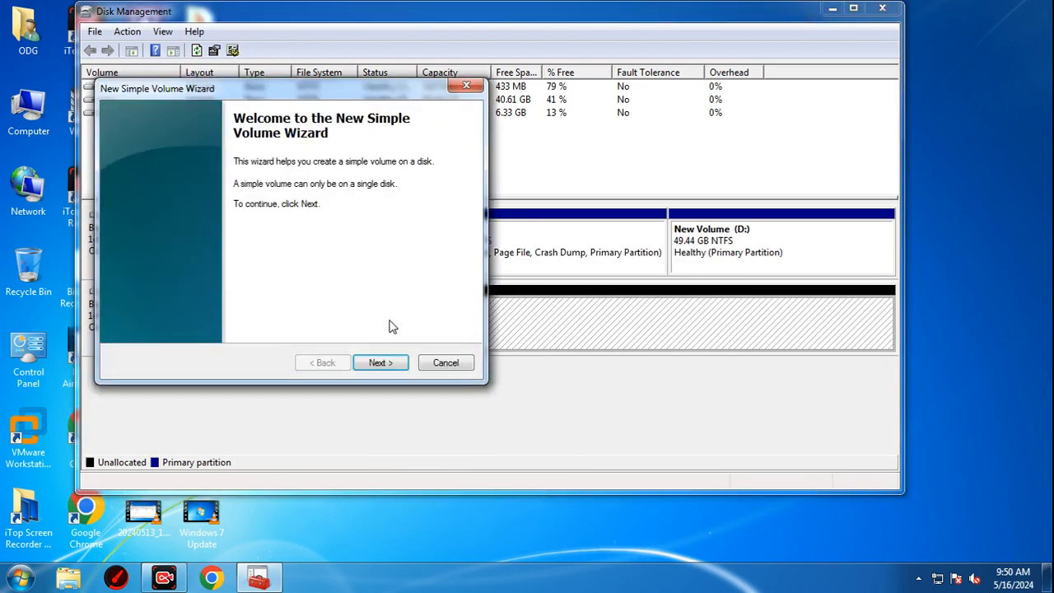
pyautogui.click(378, 364)
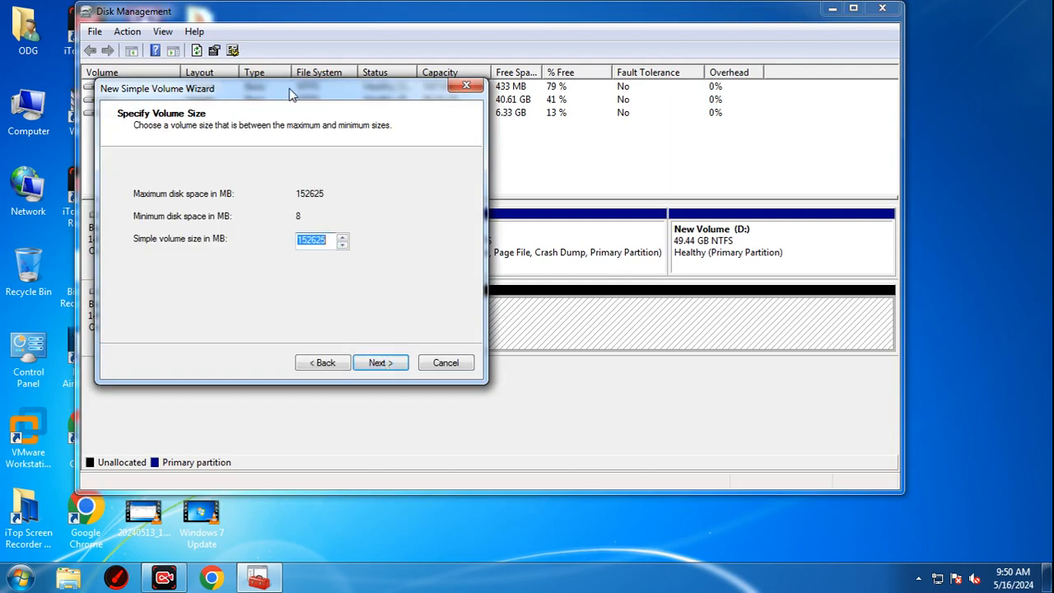
pyautogui.moveTo(344, 94); pyautogui.dragTo(573, 148)
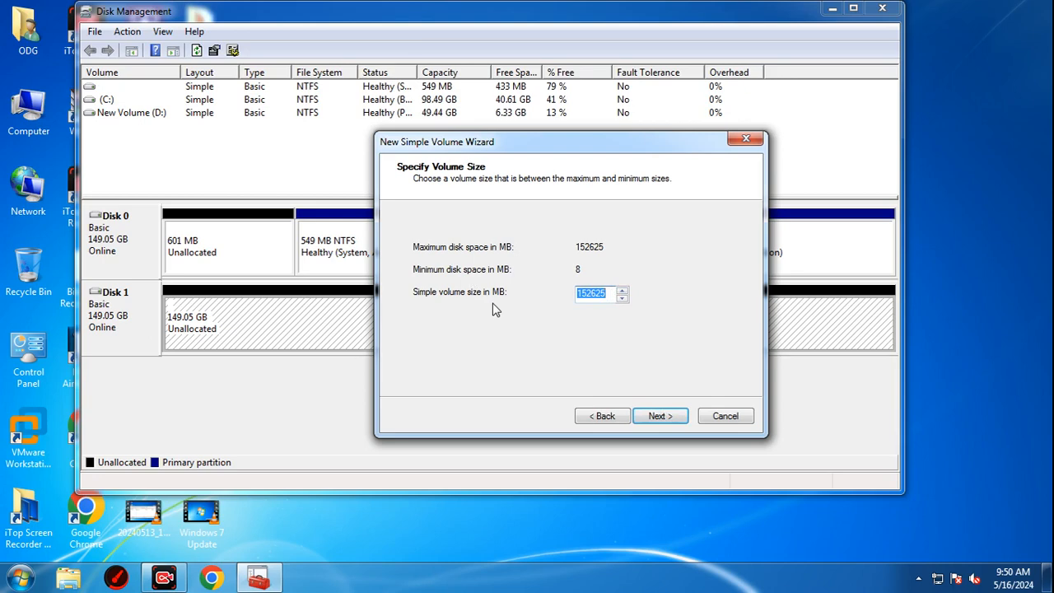
pyautogui.write('65000')
pyautogui.click(659, 415)
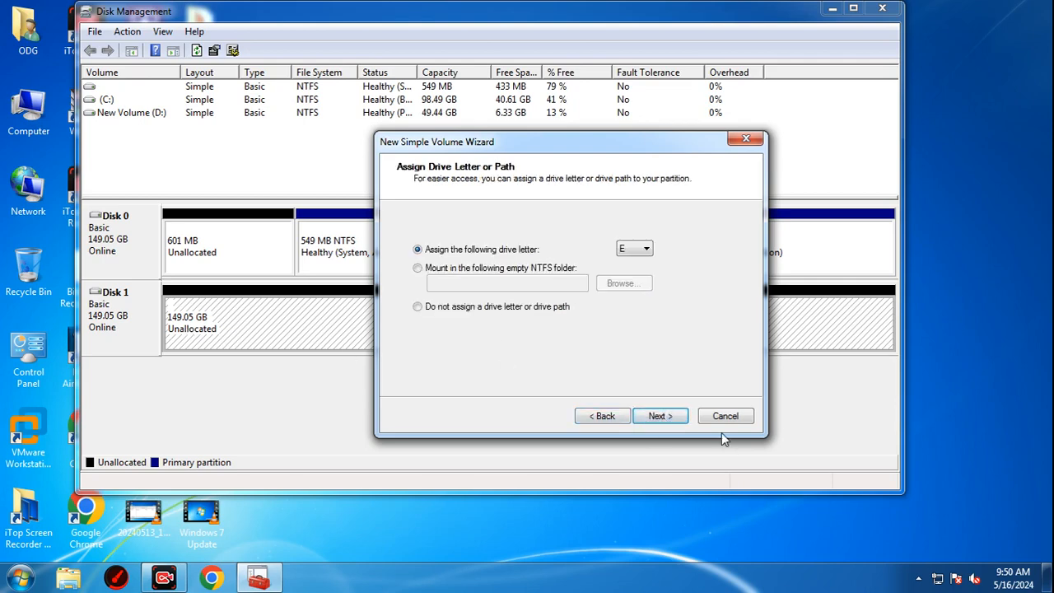
pyautogui.click(671, 418)
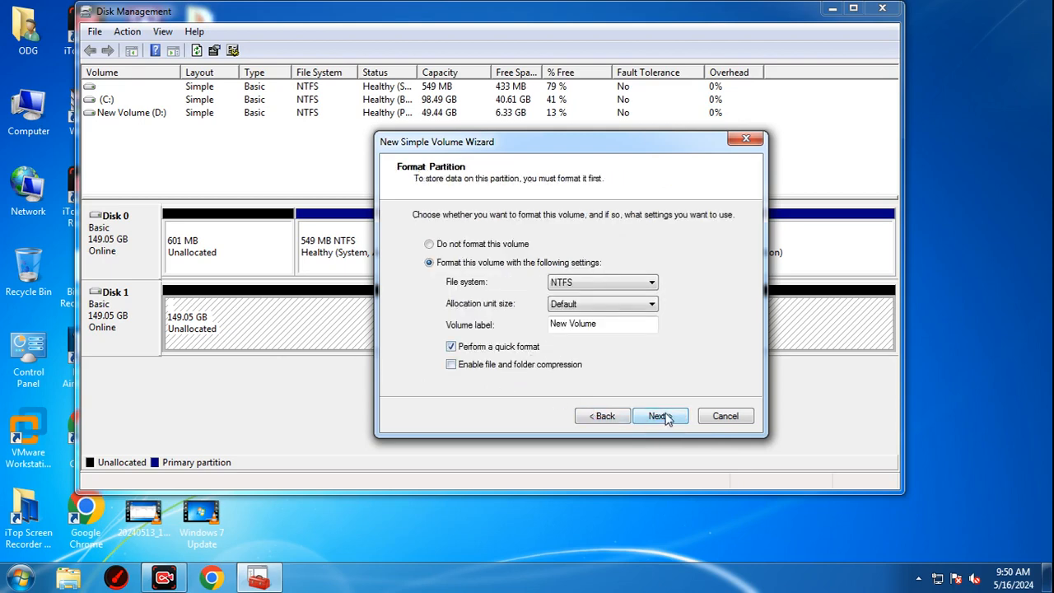
pyautogui.click(664, 418)
pyautogui.click(659, 418)
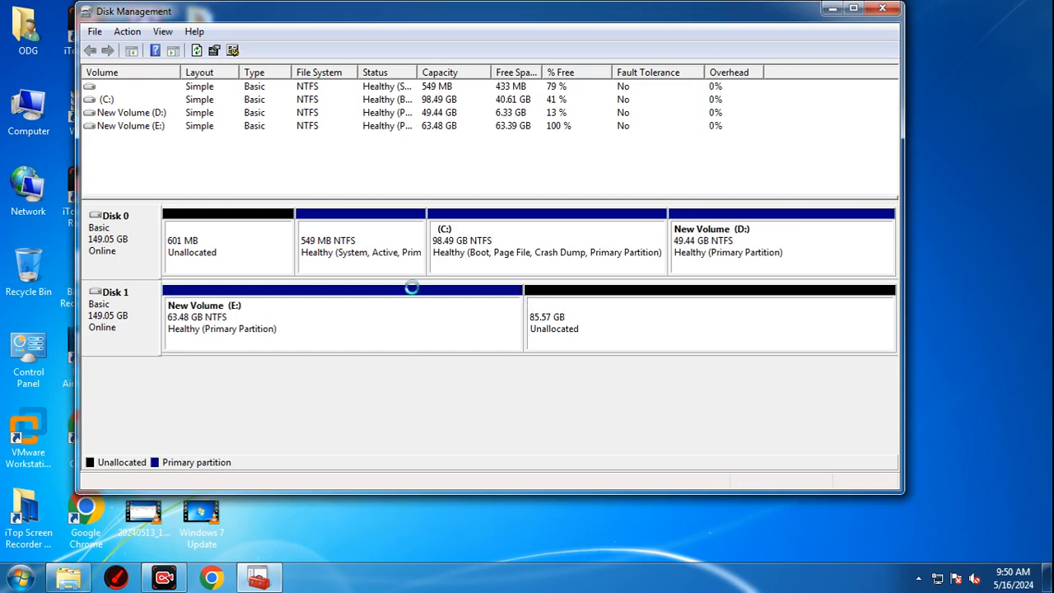
# Check the hard disk drives listed in the Computer window, move it aside, and return to Disk Management
pyautogui.doubleClick(28, 111)
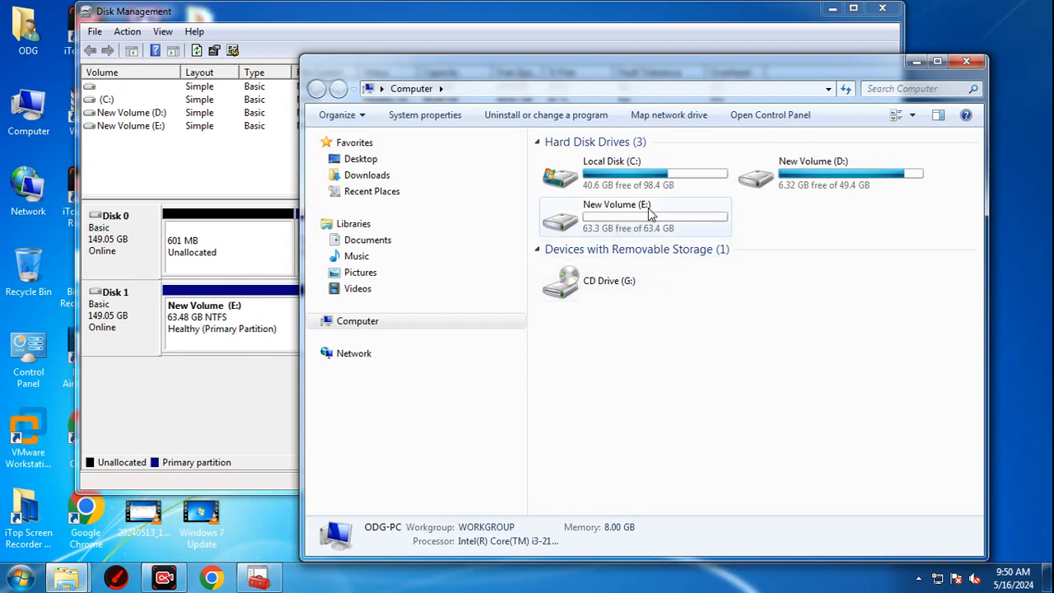
pyautogui.moveTo(535, 75); pyautogui.dragTo(747, 80)
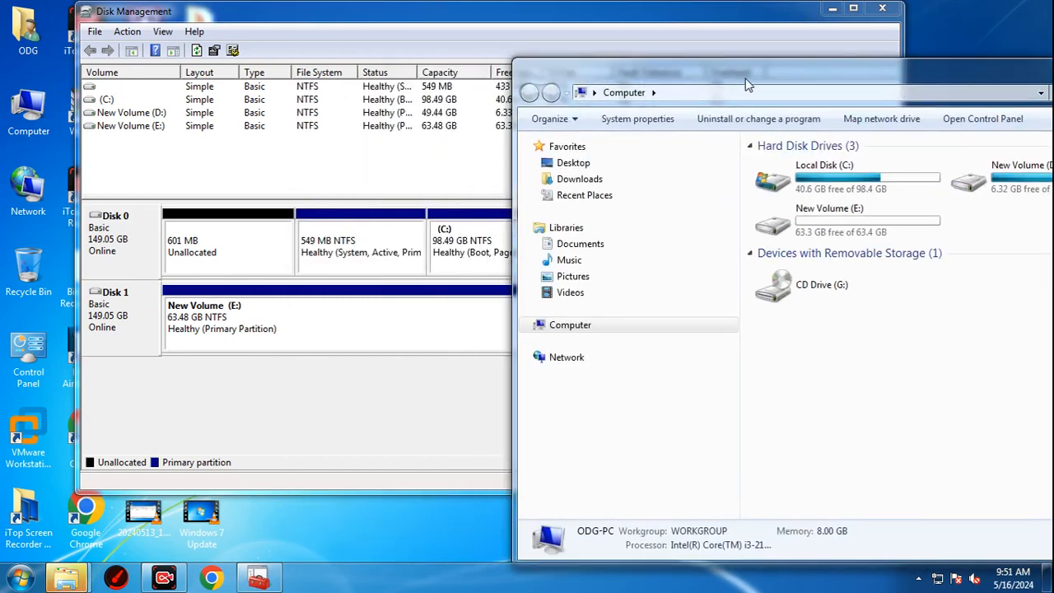
pyautogui.click(607, 12)
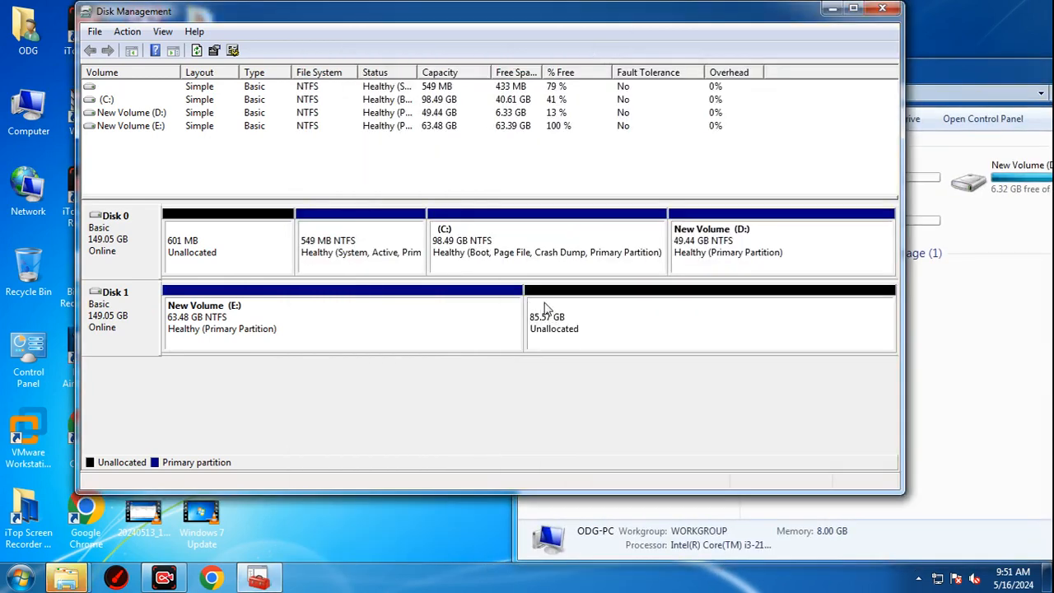
# Create a simple volume from all remaining unallocated space on Disk 1, with drive letter F, NTFS quick format and label New Volume
pyautogui.rightClick(553, 317)
pyautogui.click(587, 315)
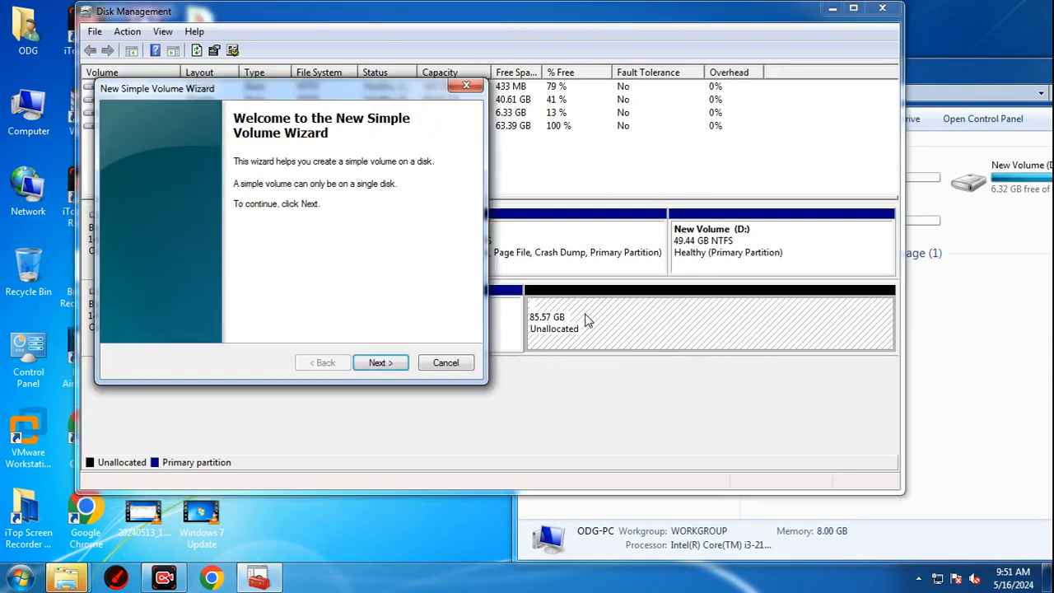
pyautogui.click(380, 363)
pyautogui.click(371, 366)
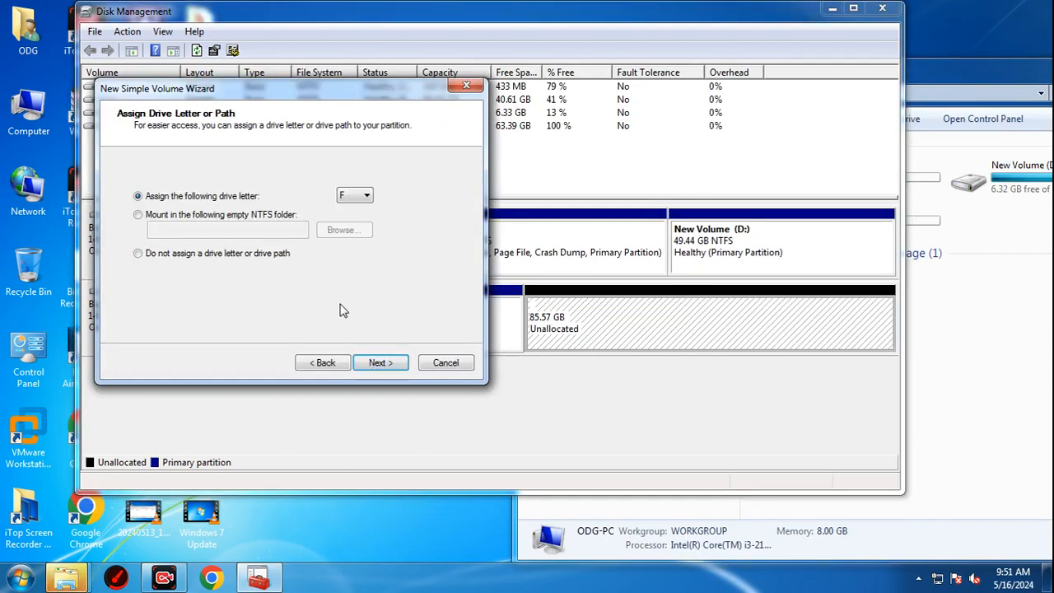
pyautogui.click(375, 365)
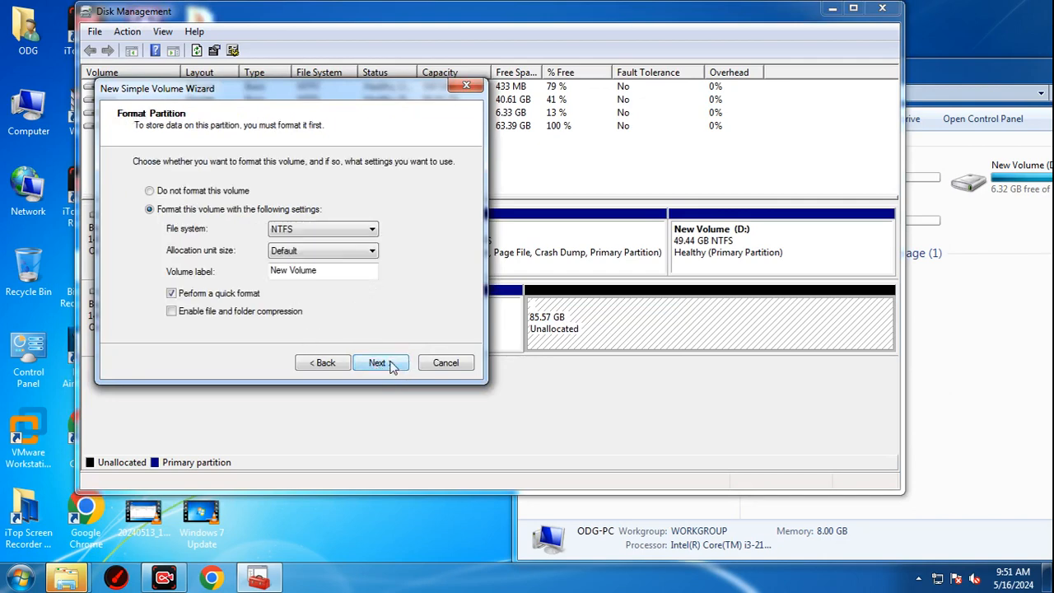
pyautogui.click(391, 366)
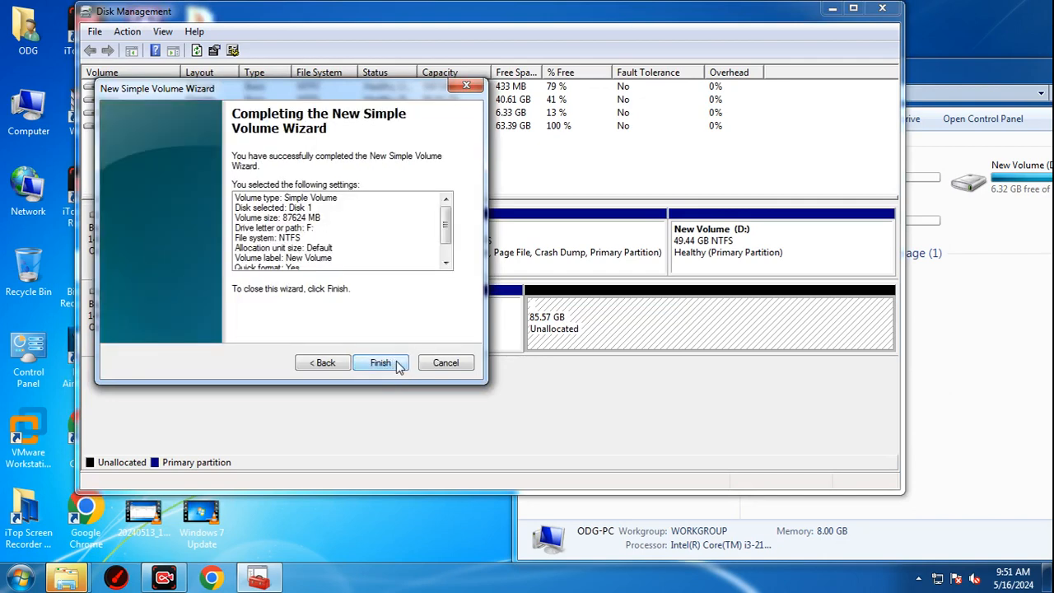
pyautogui.click(394, 364)
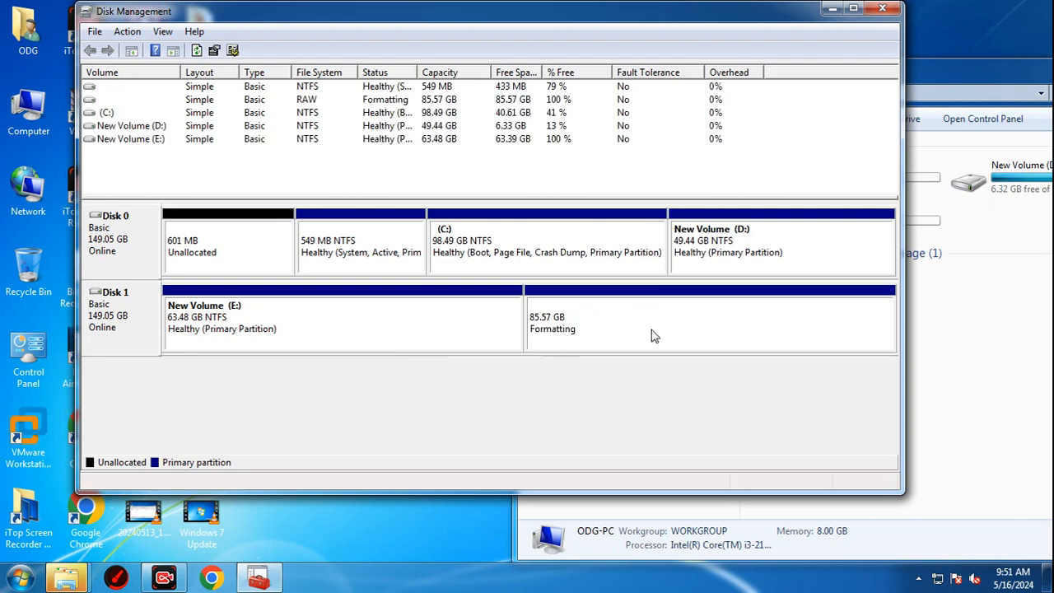
pyautogui.click(511, 257)
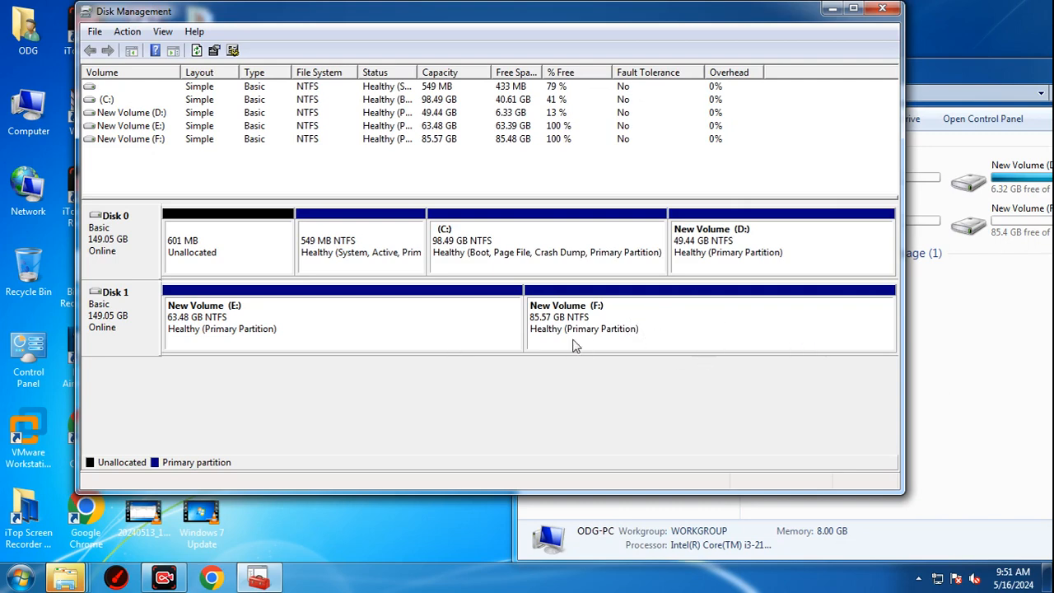
# Shrink the New Volume (F:) partition on Disk 1 by 10000 MB
pyautogui.rightClick(657, 309)
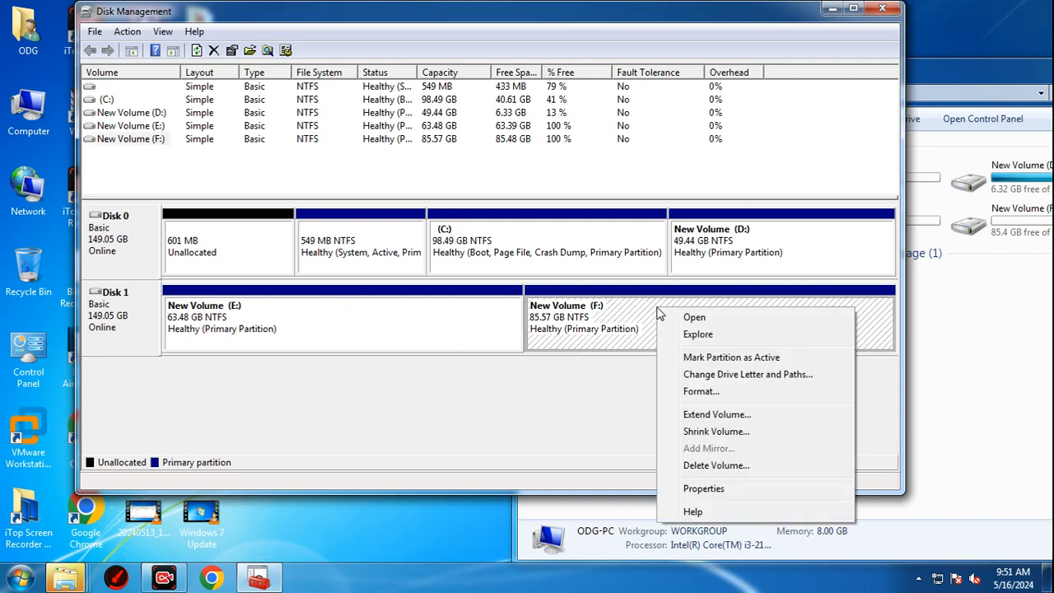
pyautogui.click(616, 389)
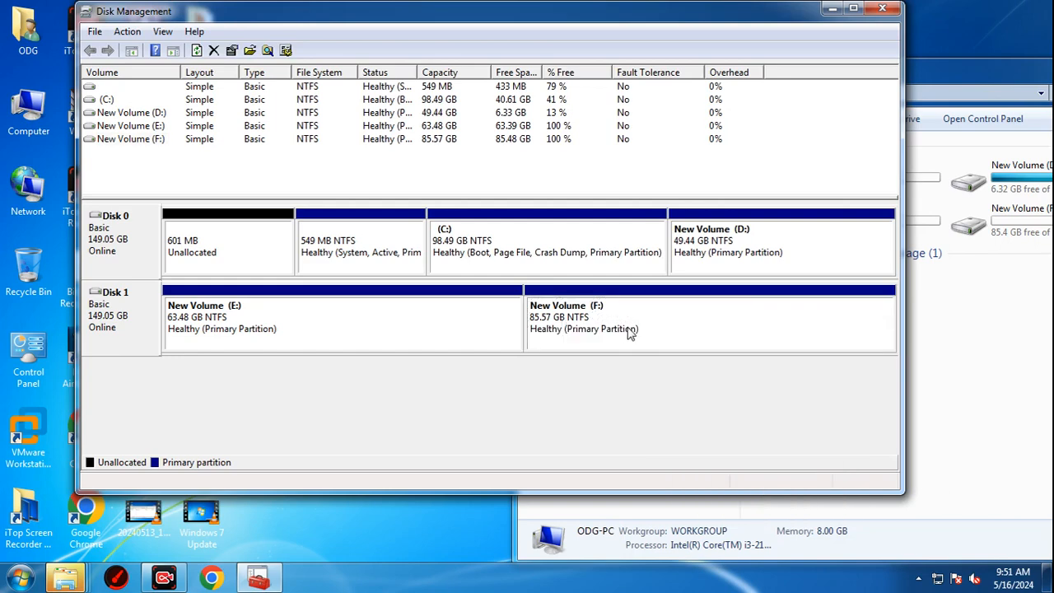
pyautogui.rightClick(642, 303)
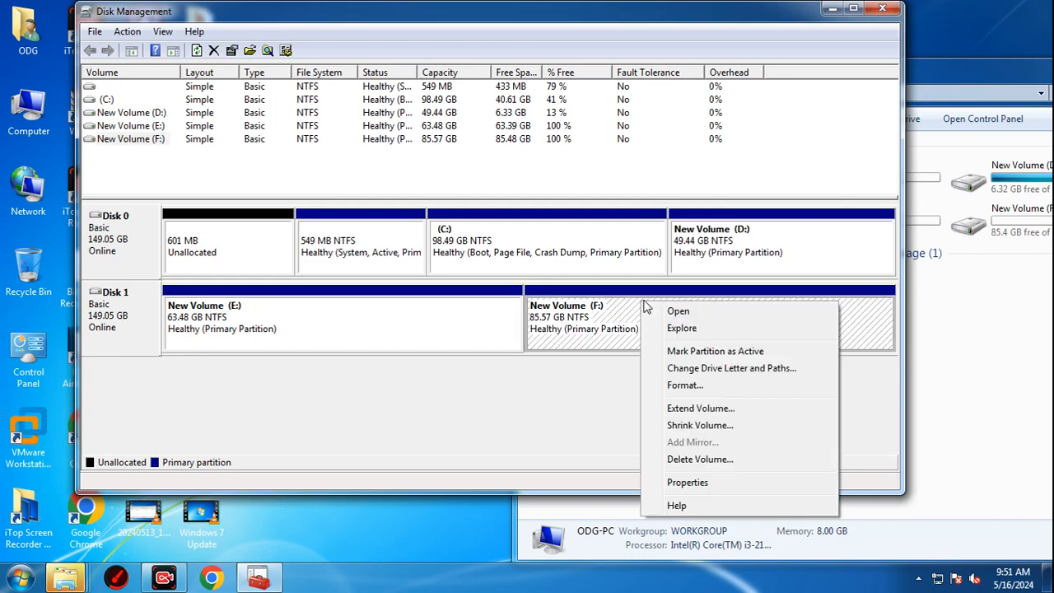
pyautogui.click(730, 427)
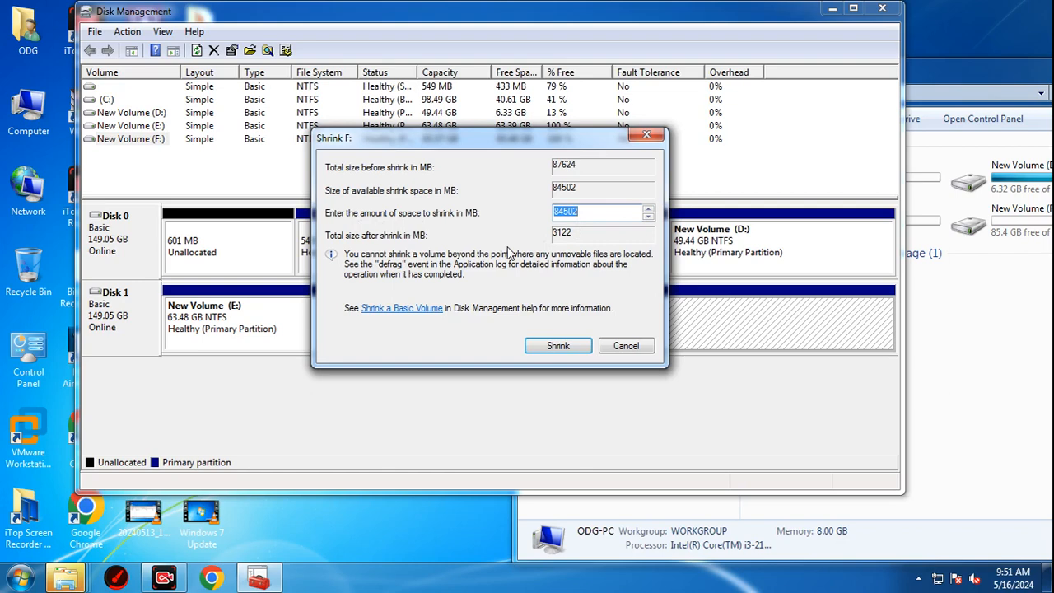
pyautogui.write('10000')
pyautogui.click(568, 349)
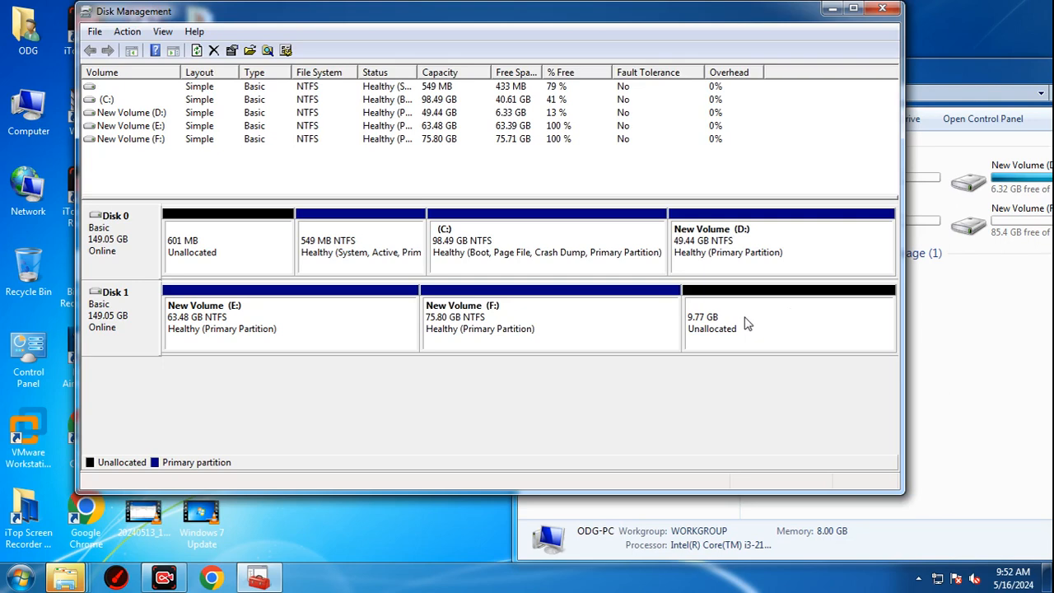
# Delete the New Volume (F:) and New Volume (E:) partitions on Disk 1, accepting the loss of their data
pyautogui.rightClick(608, 315)
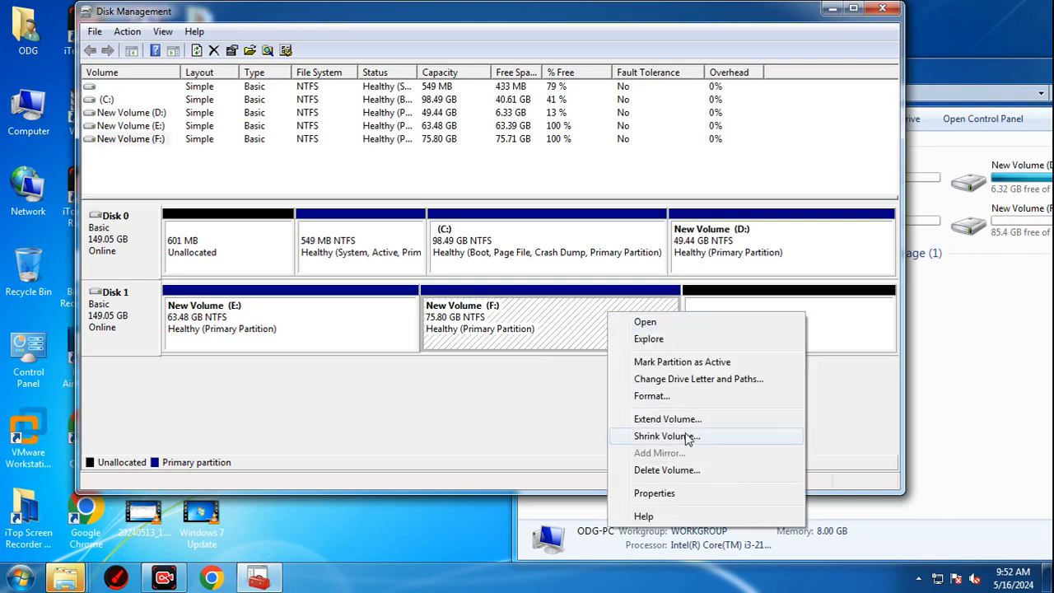
pyautogui.click(688, 473)
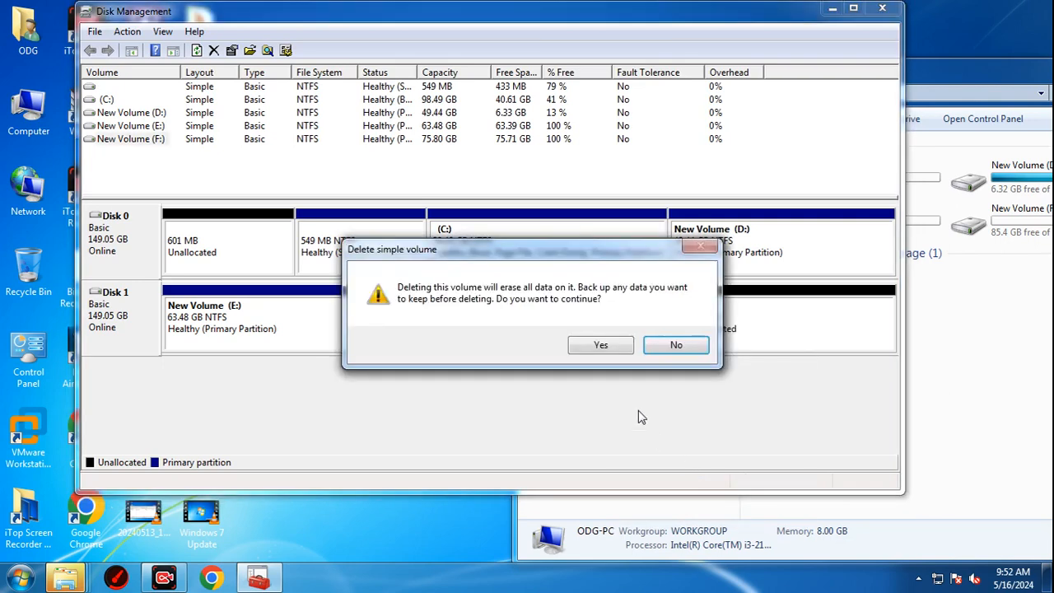
pyautogui.click(605, 346)
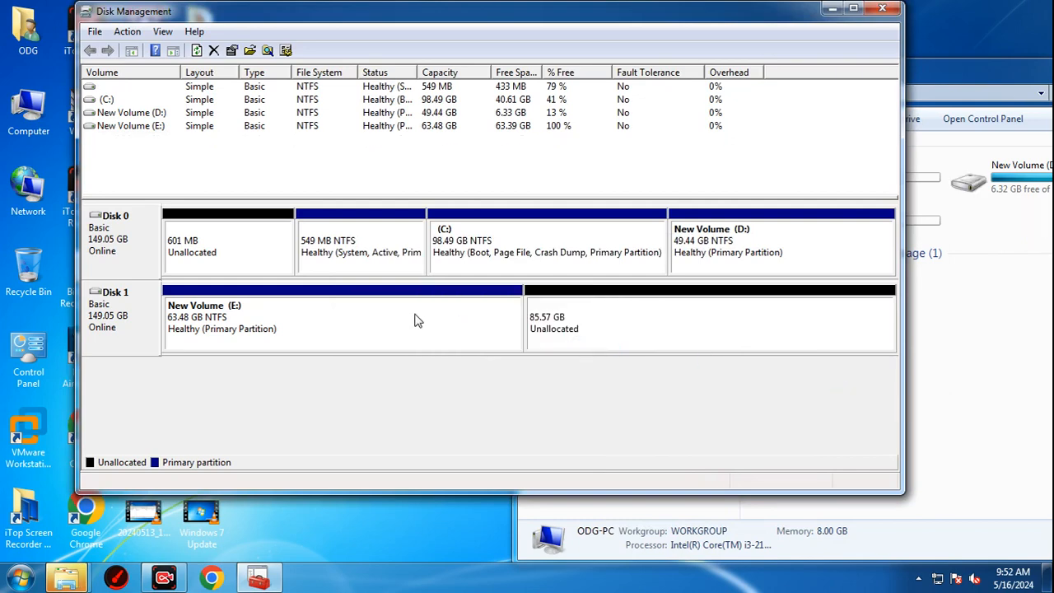
pyautogui.rightClick(418, 318)
pyautogui.click(513, 473)
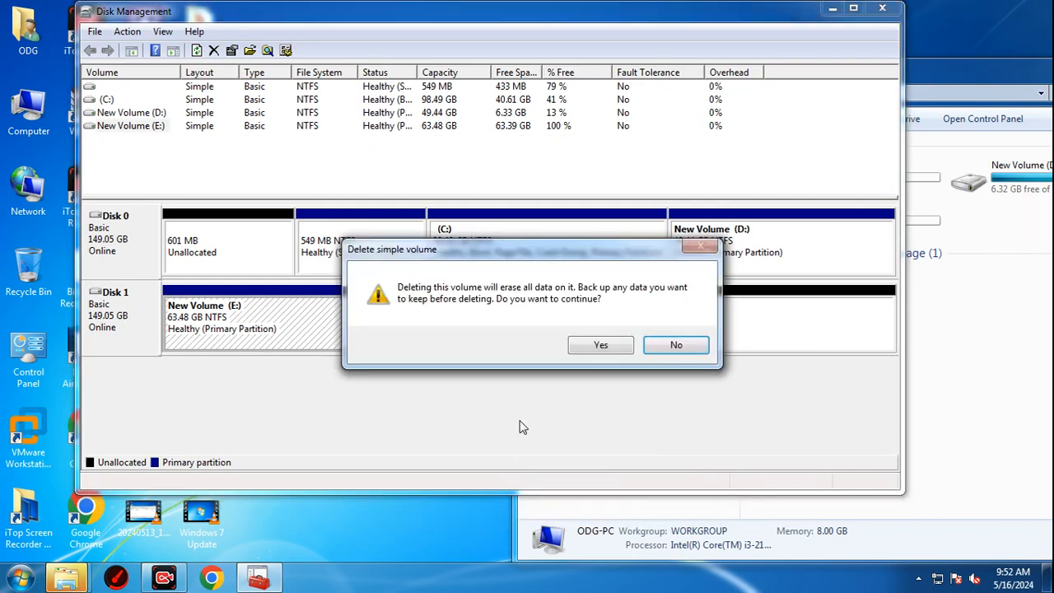
pyautogui.click(602, 346)
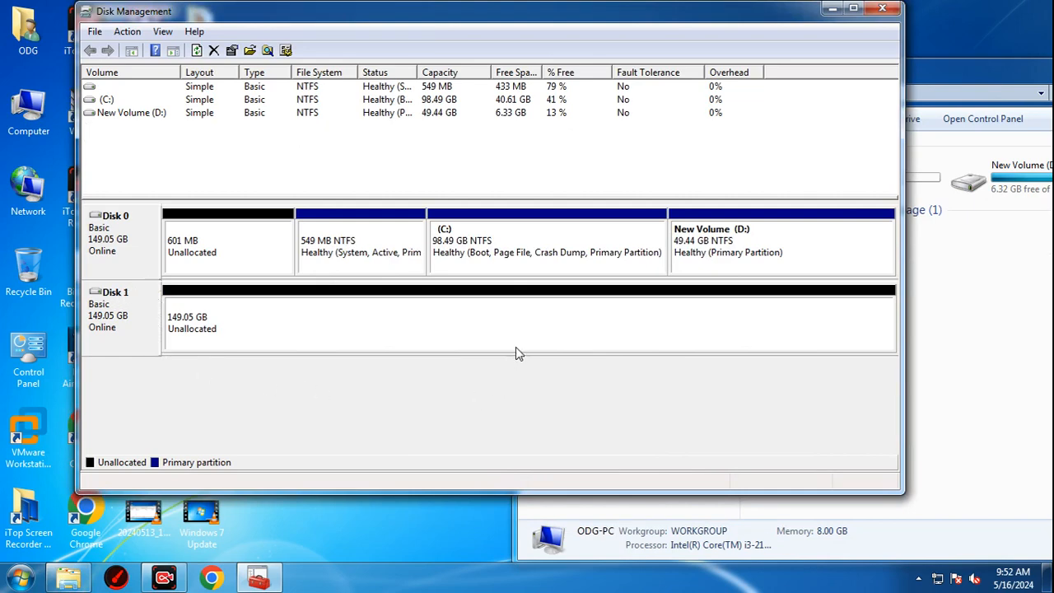
# Create a 30000 MB simple volume in Disk 1's unallocated space with drive letter E, NTFS quick format and label New Volume
pyautogui.rightClick(275, 320)
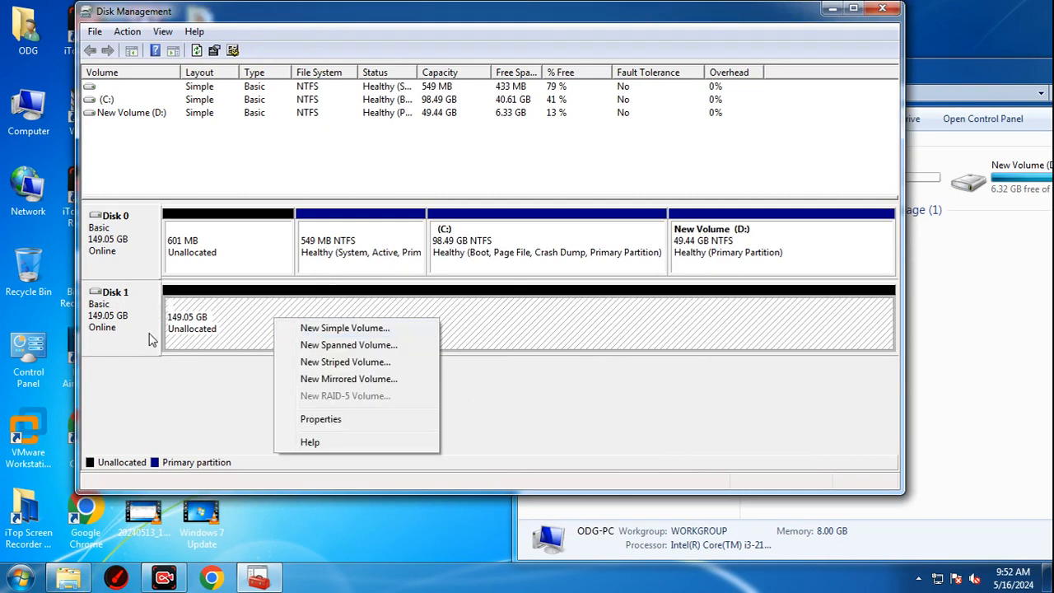
pyautogui.click(526, 407)
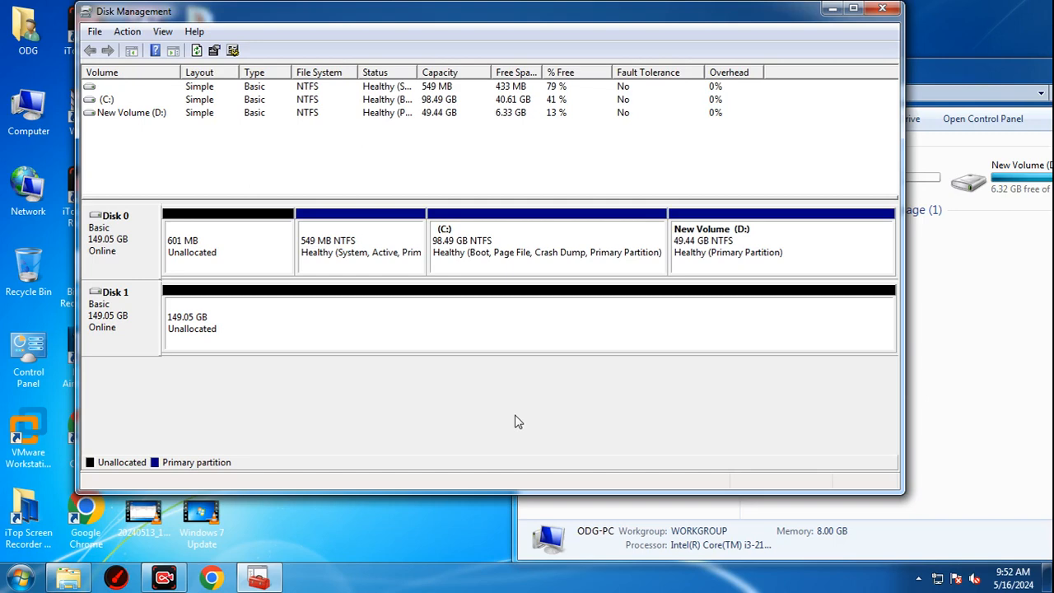
pyautogui.rightClick(176, 312)
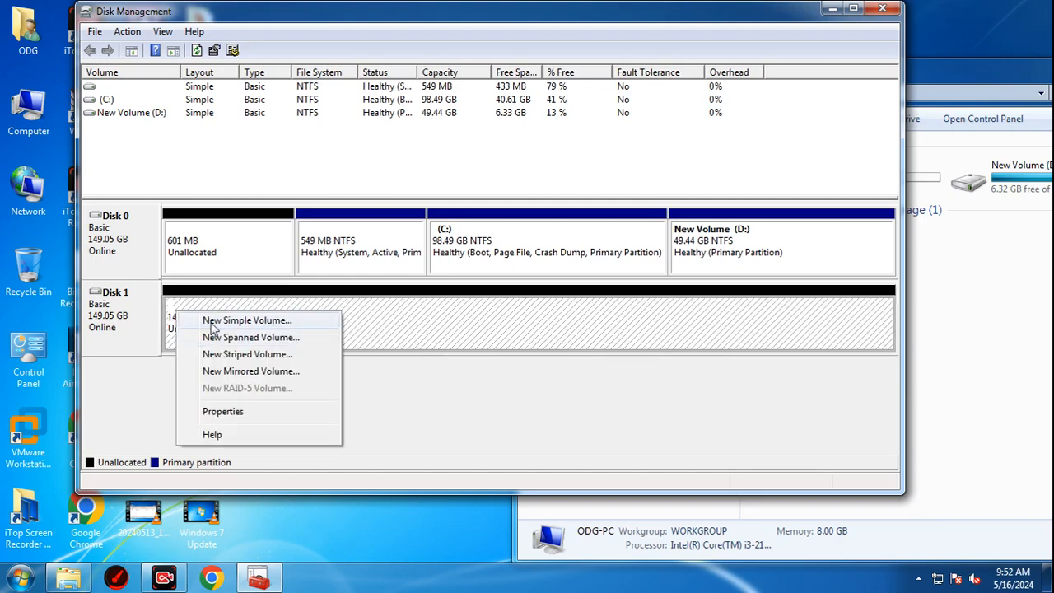
pyautogui.click(211, 323)
pyautogui.click(378, 363)
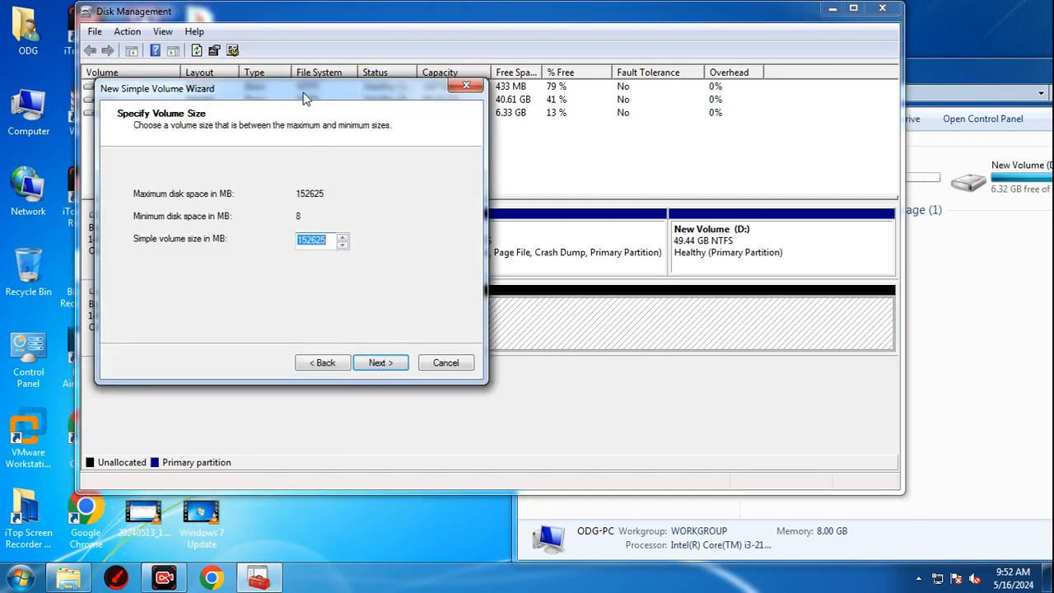
pyautogui.moveTo(303, 97); pyautogui.dragTo(715, 177)
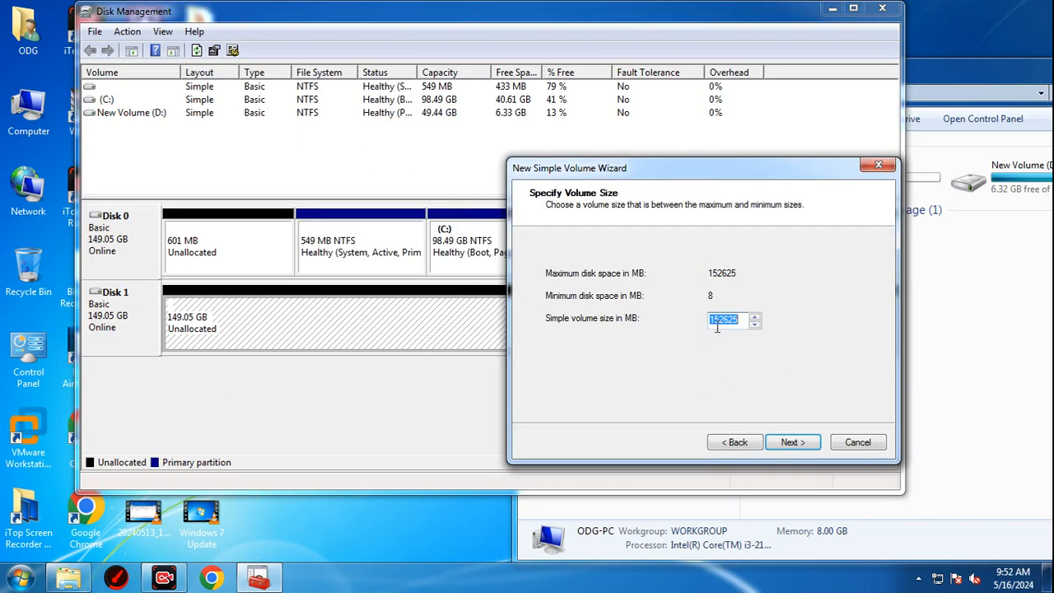
pyautogui.write('30000')
pyautogui.click(803, 443)
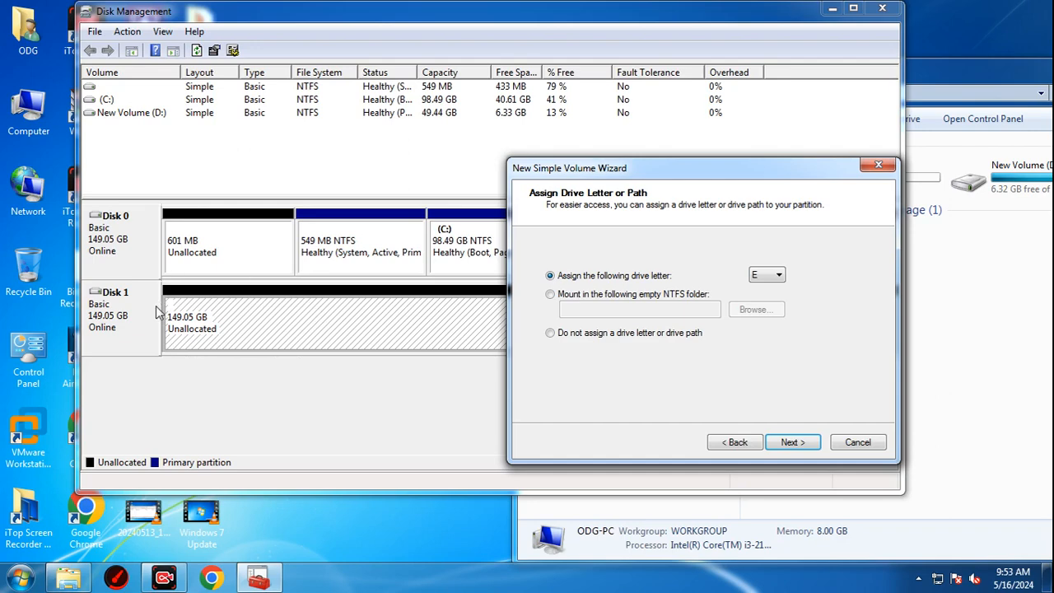
pyautogui.click(733, 442)
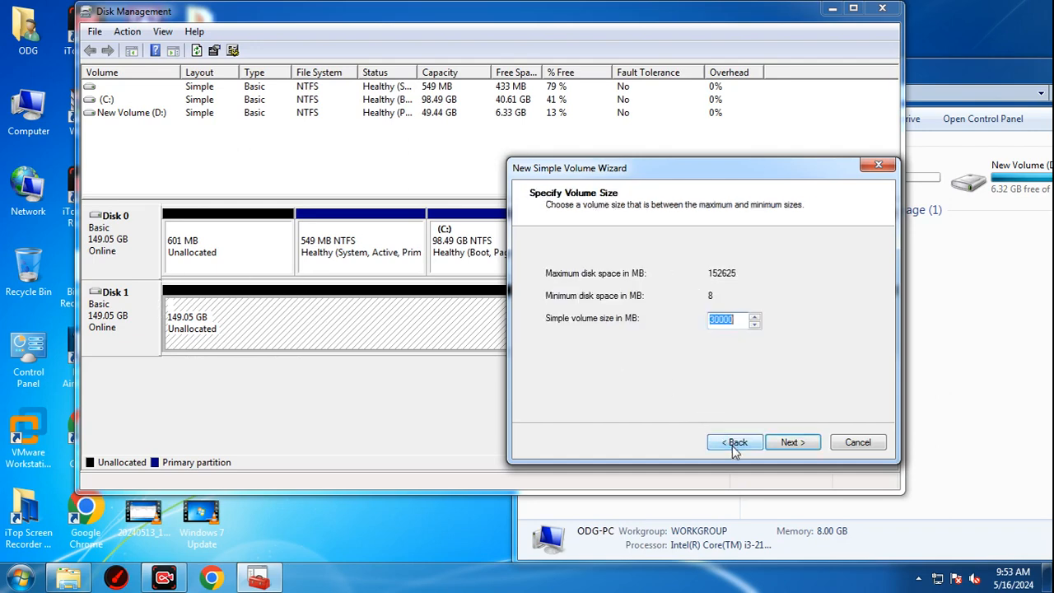
pyautogui.click(806, 450)
pyautogui.click(806, 451)
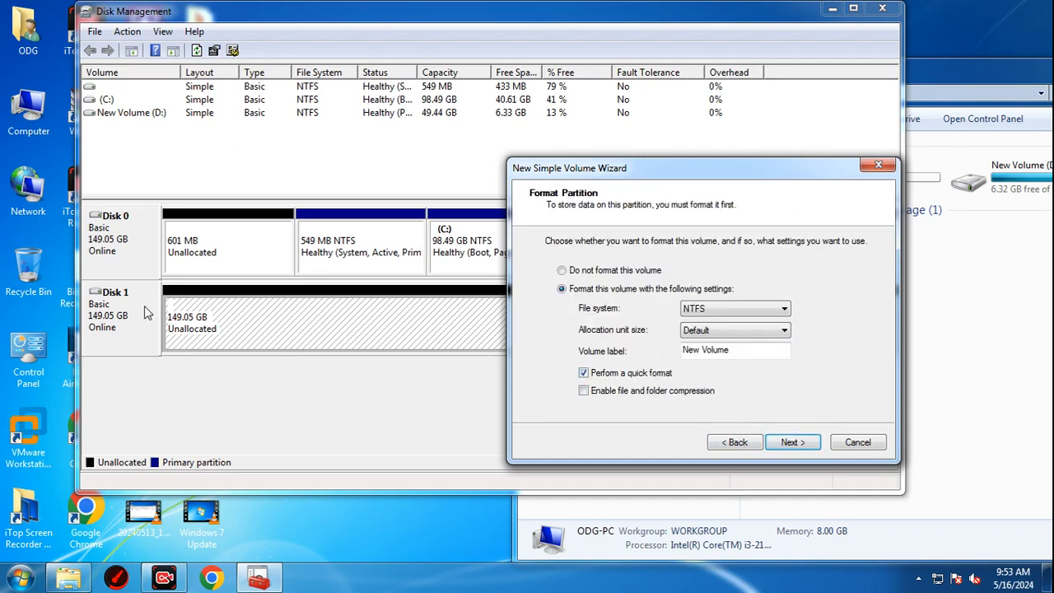
pyautogui.click(791, 445)
pyautogui.click(790, 445)
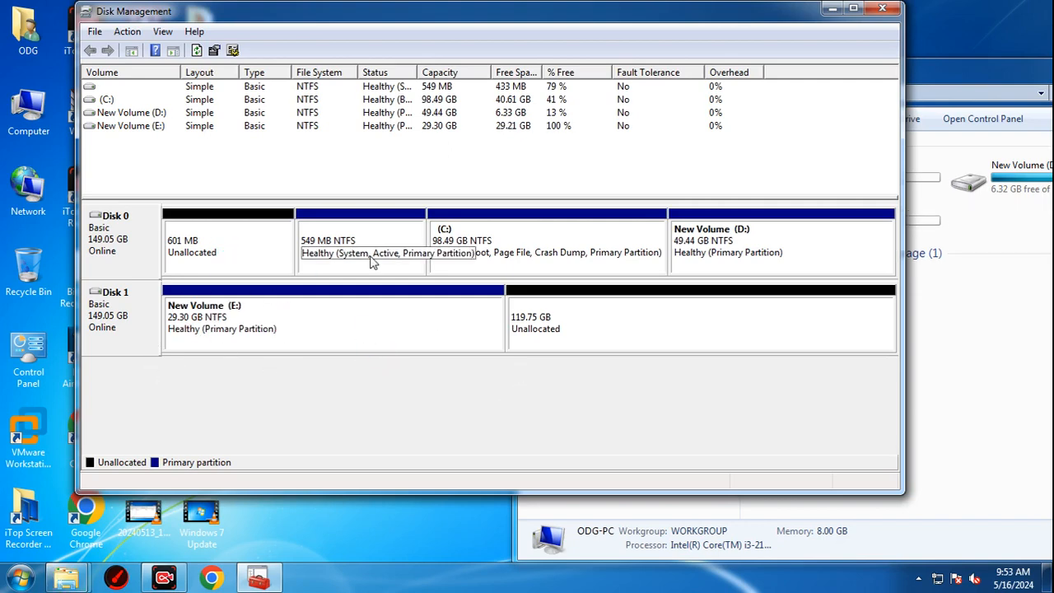
# Create a 70000 MB simple volume in Disk 1's remaining unallocated space with drive letter F, NTFS quick format and label New Volume
pyautogui.rightClick(585, 323)
pyautogui.click(639, 330)
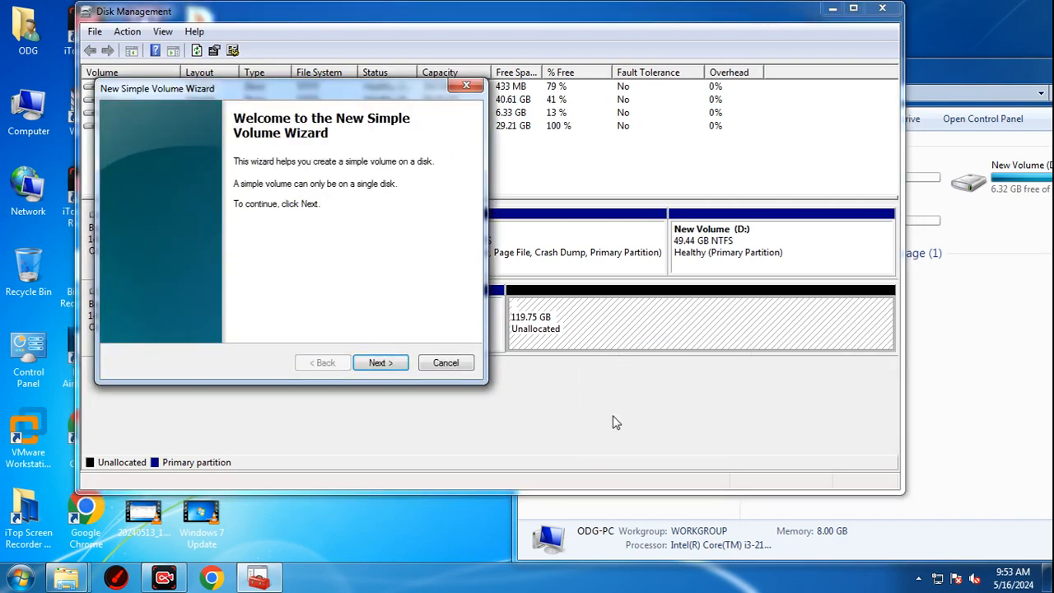
pyautogui.click(401, 364)
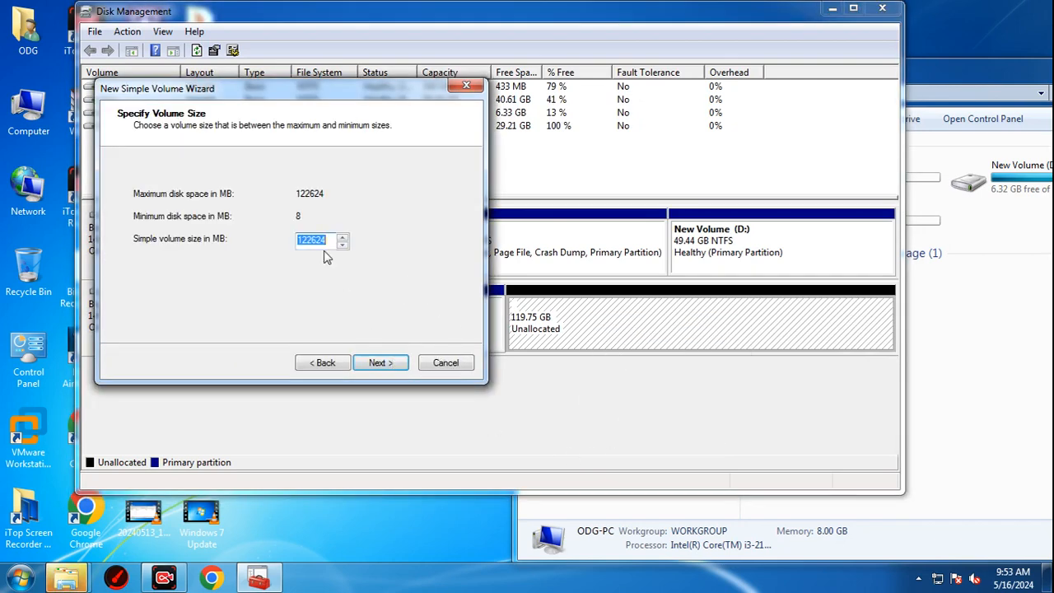
pyautogui.write('70000')
pyautogui.click(380, 363)
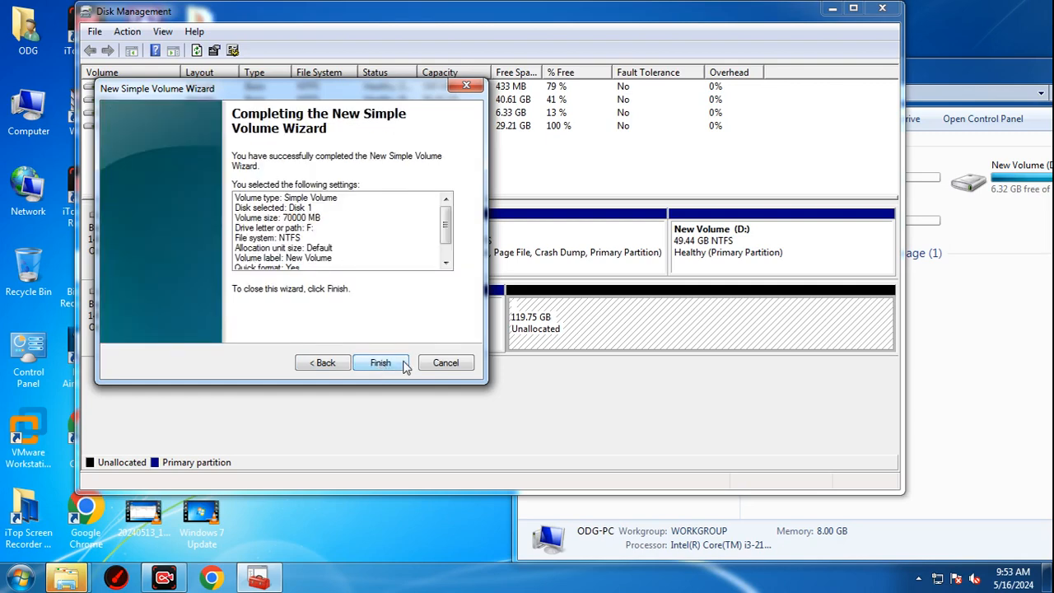
pyautogui.click(404, 364)
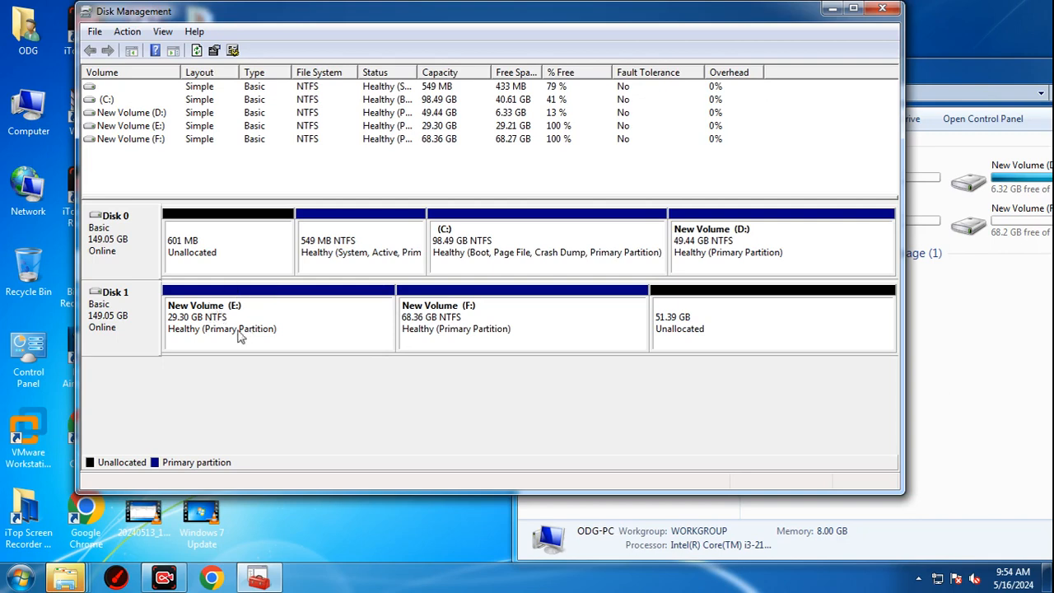
# Delete the New Volume (E:) partition on Disk 1, in front of New Volume (F:)
pyautogui.rightClick(452, 326)
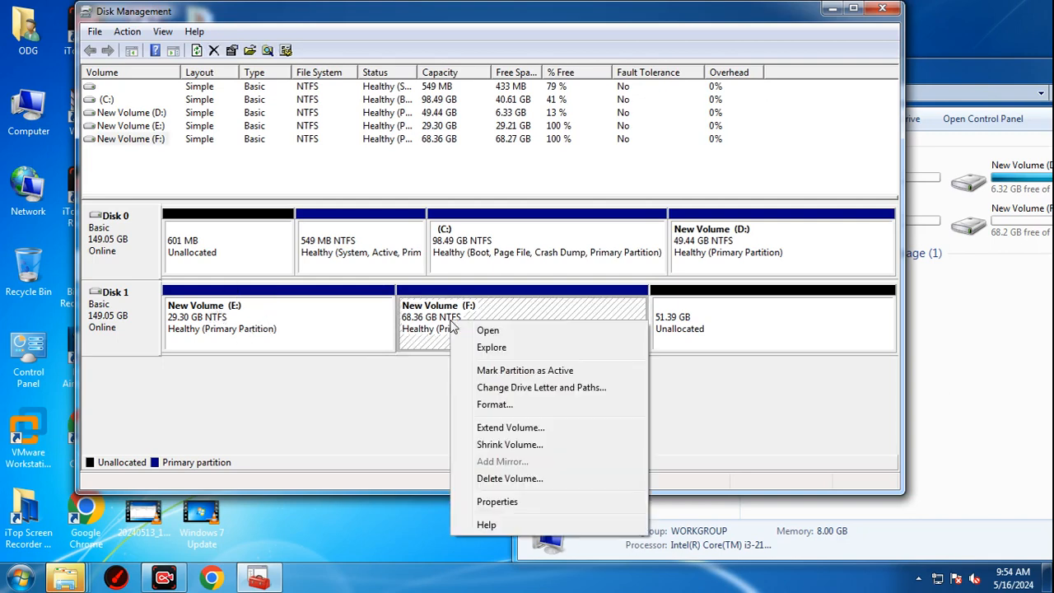
pyautogui.click(425, 308)
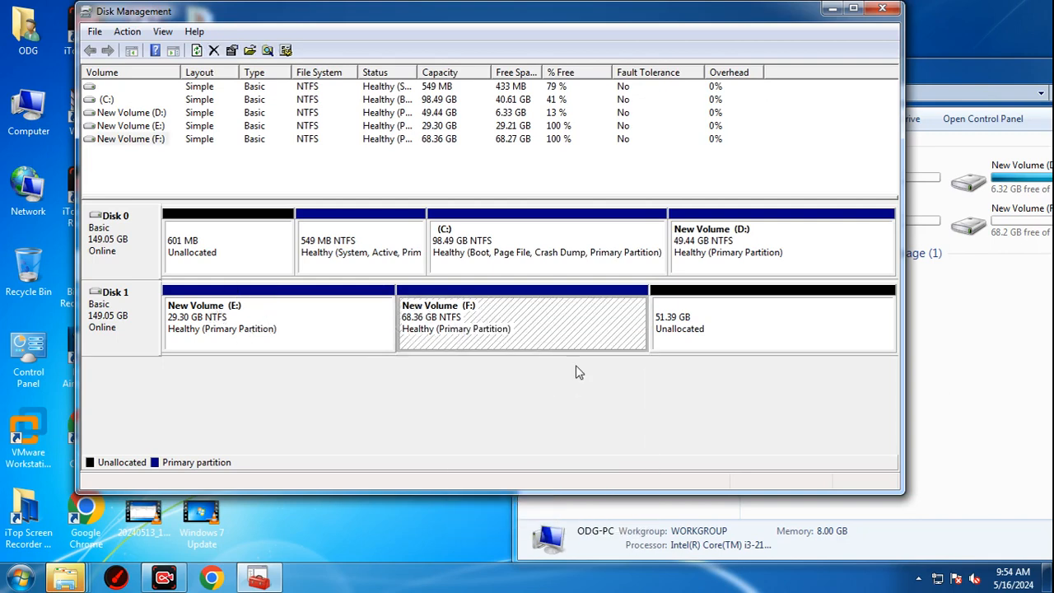
pyautogui.rightClick(229, 335)
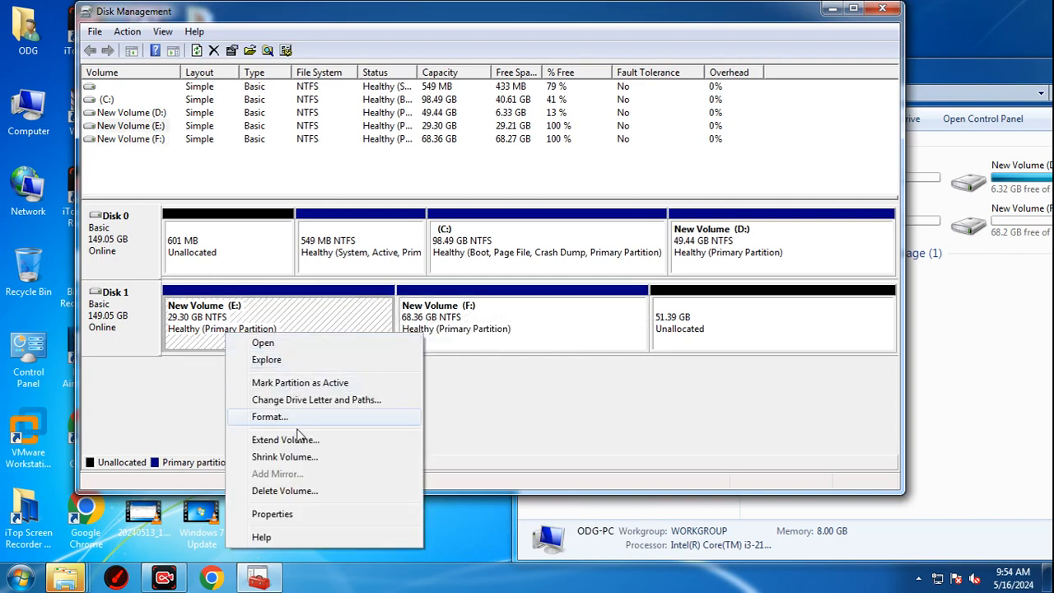
pyautogui.click(309, 489)
pyautogui.click(589, 349)
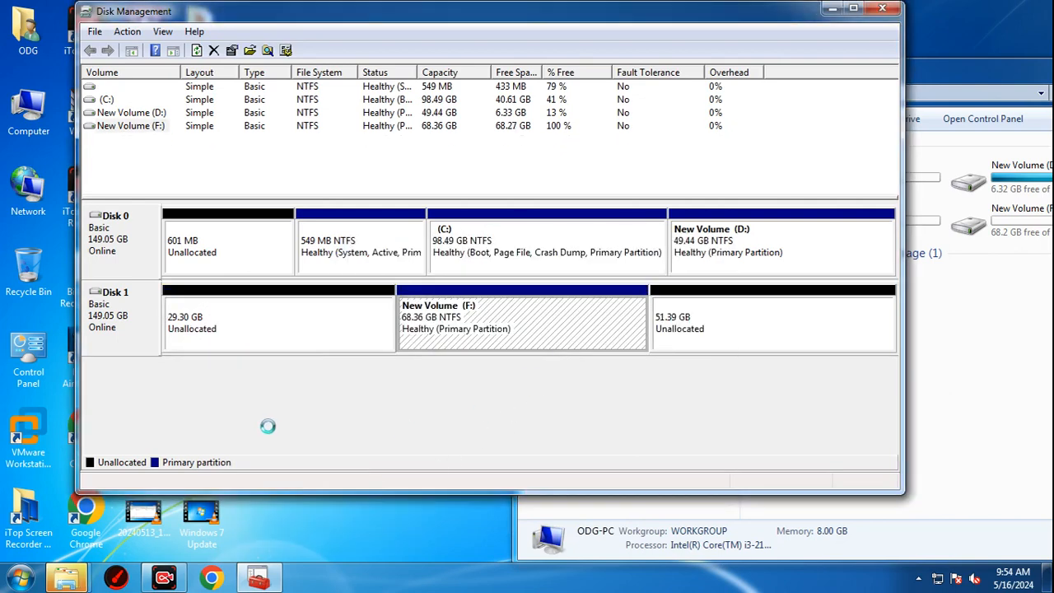
pyautogui.rightClick(723, 303)
pyautogui.click(780, 308)
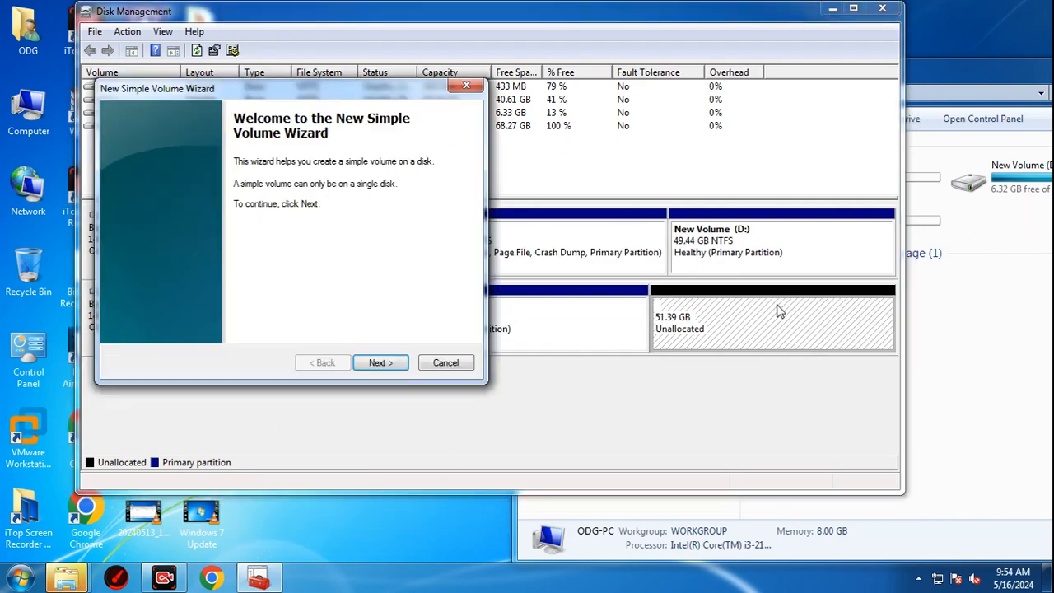
pyautogui.click(379, 365)
pyautogui.click(384, 365)
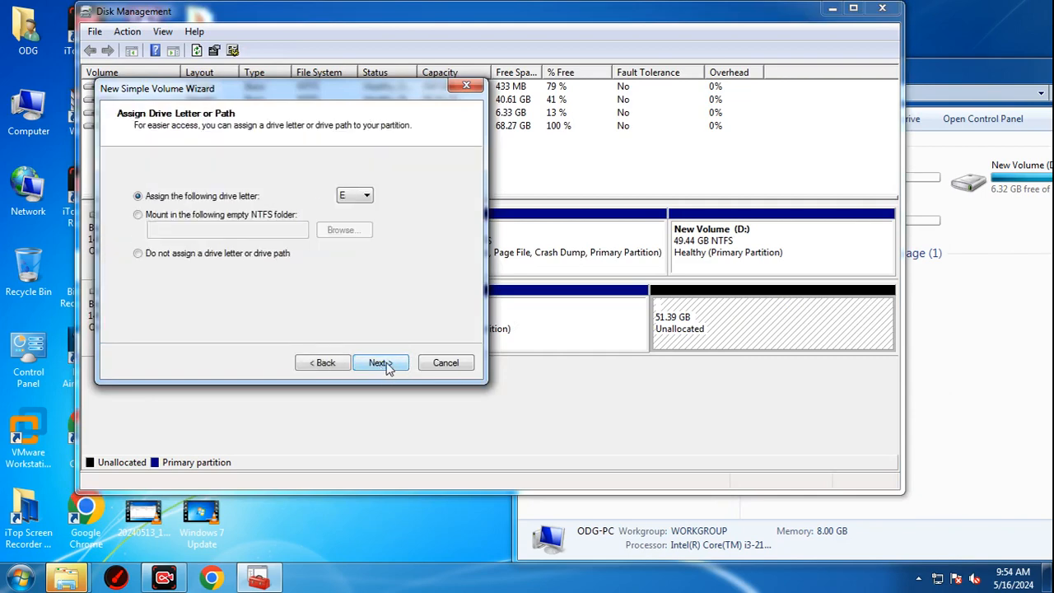
pyautogui.click(455, 366)
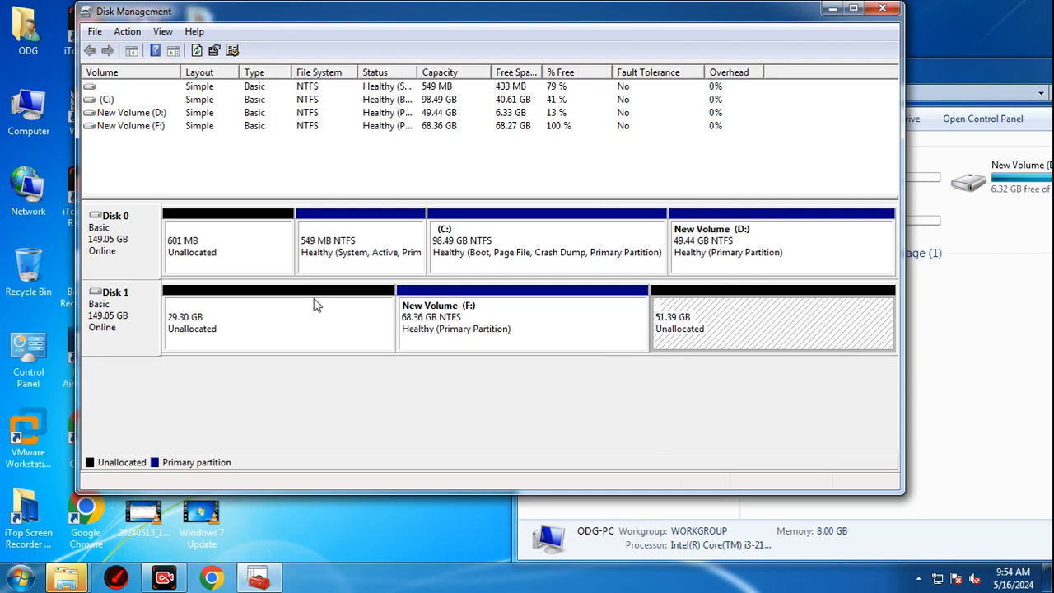
pyautogui.rightClick(223, 316)
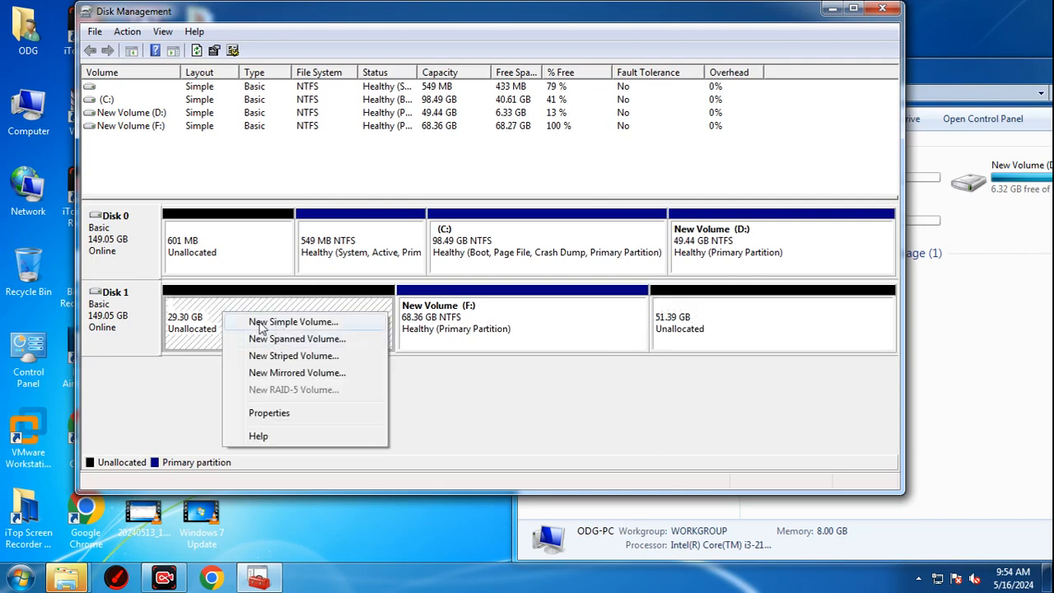
pyautogui.click(262, 322)
pyautogui.click(384, 369)
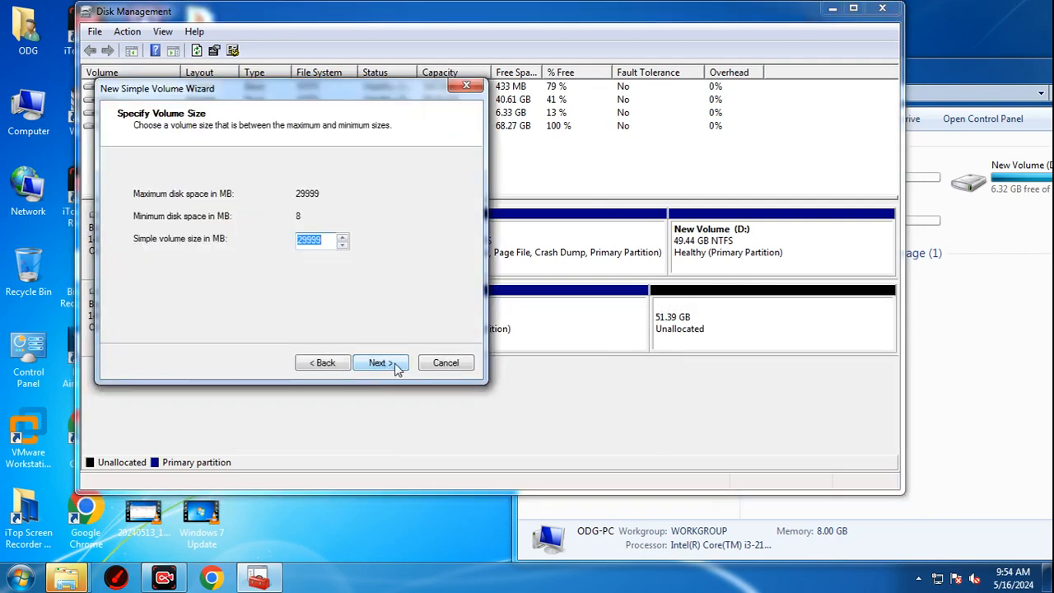
pyautogui.click(388, 367)
pyautogui.click(452, 366)
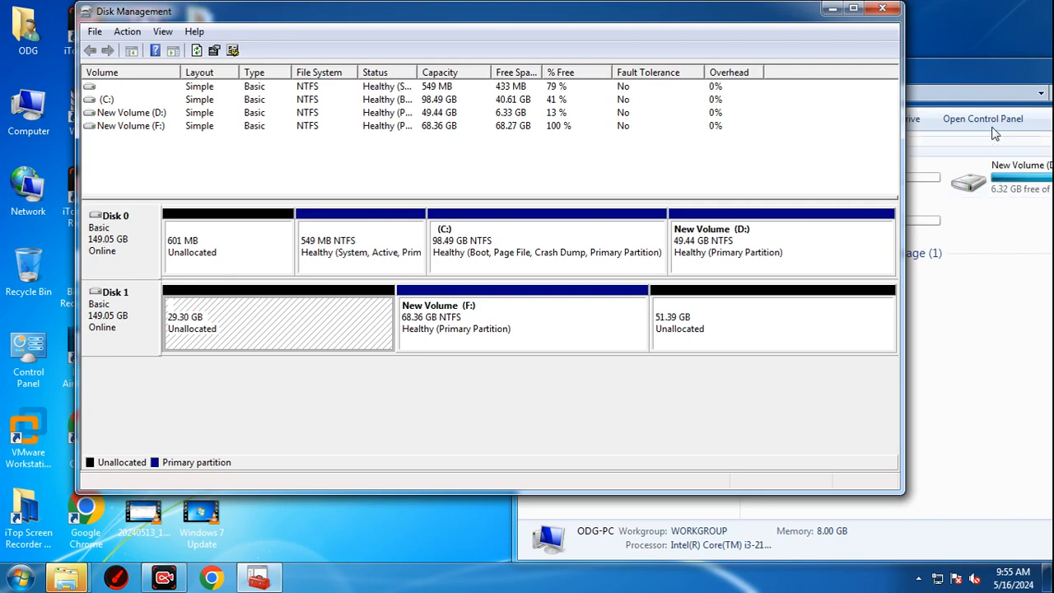
# Check the hard disk drives in the Computer window, move it aside again, and return to Disk Management
pyautogui.moveTo(985, 66); pyautogui.dragTo(785, 72)
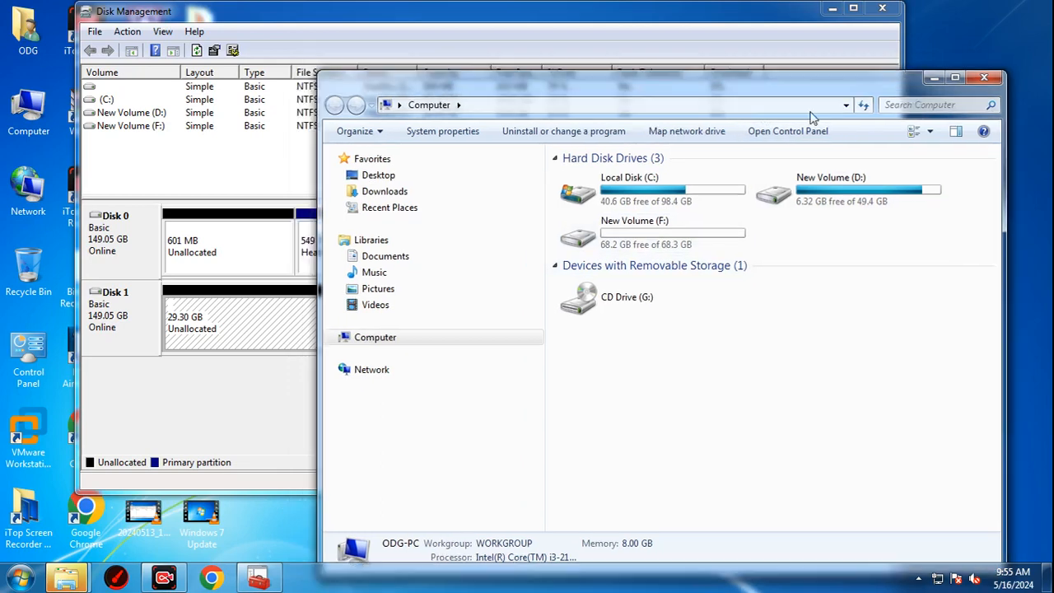
pyautogui.moveTo(812, 118); pyautogui.dragTo(1004, 177)
pyautogui.click(509, 362)
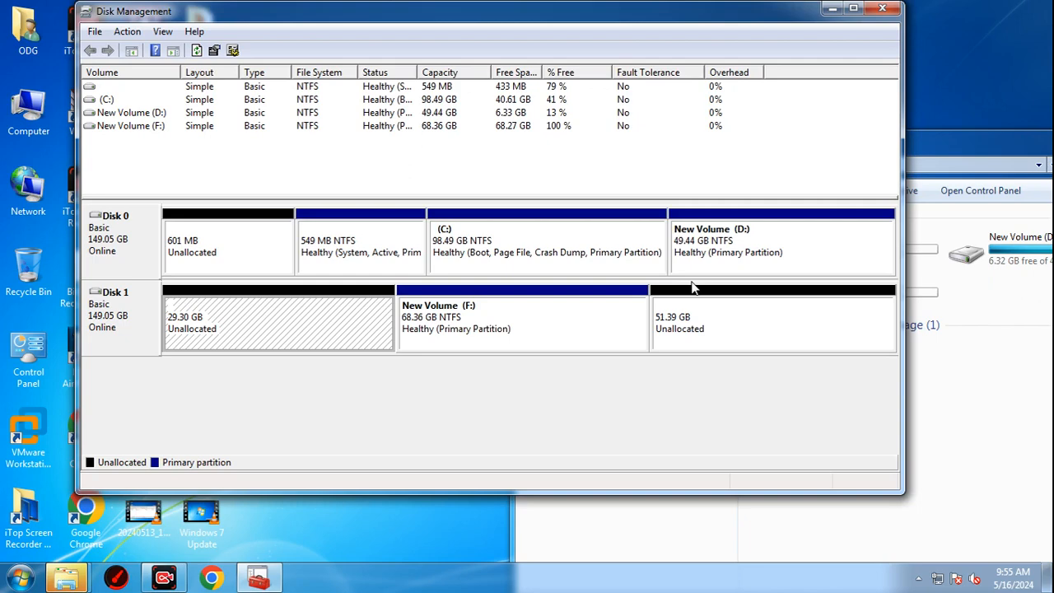
# Examine which volume operations are offered for New Volume (F:), New Volume (D:) and the 51.39 GB unallocated space on Disk 1
pyautogui.rightClick(456, 332)
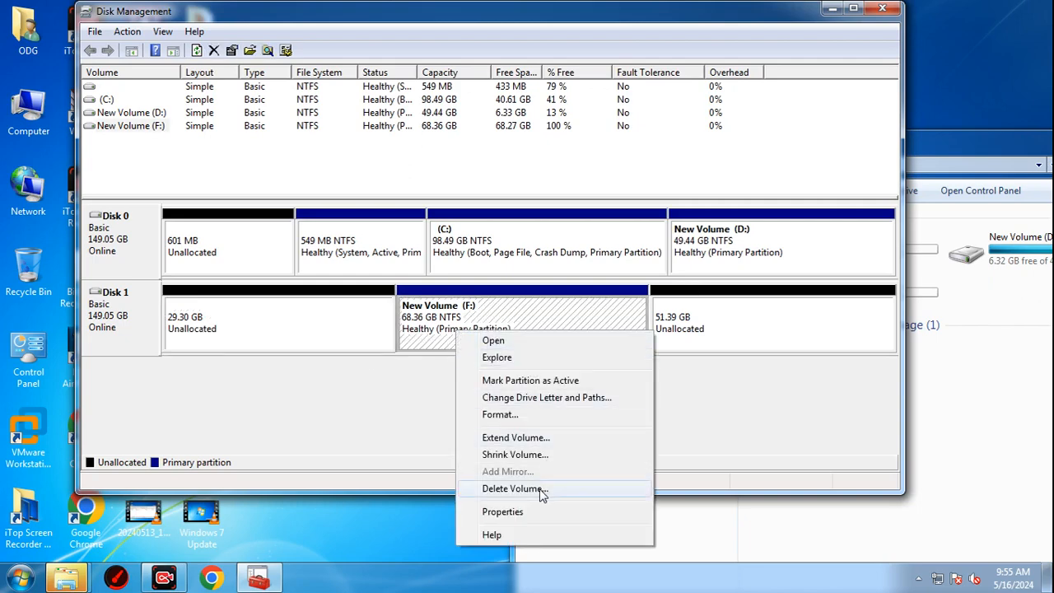
pyautogui.click(395, 419)
pyautogui.rightClick(501, 311)
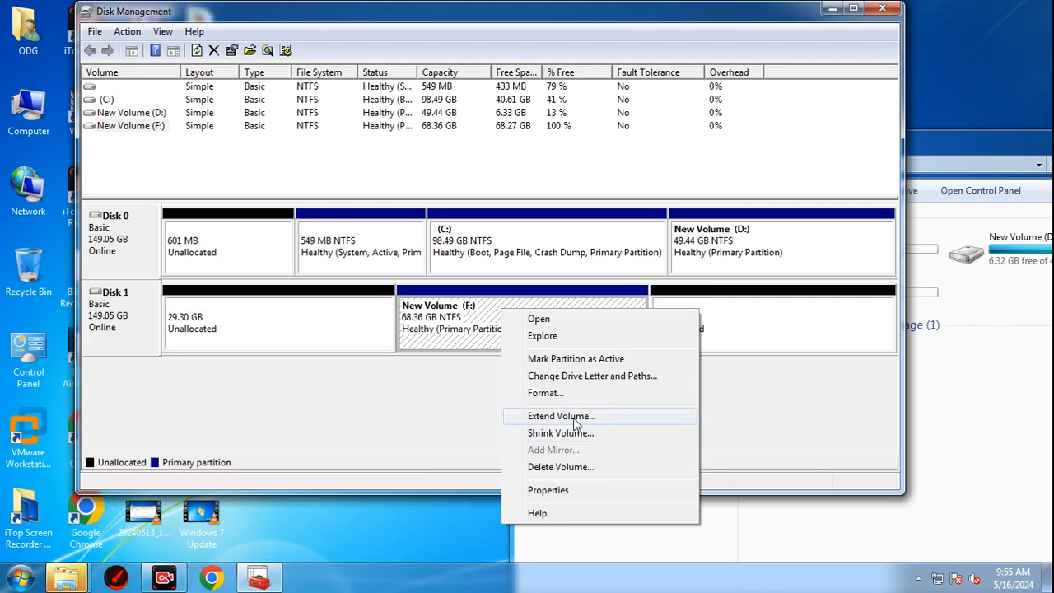
pyautogui.click(463, 344)
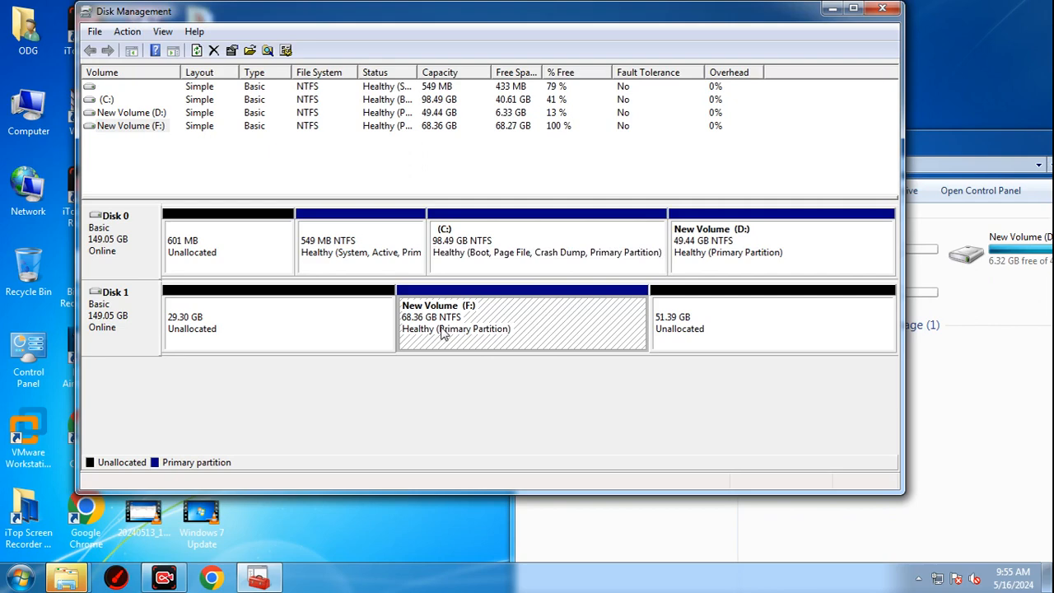
pyautogui.click(601, 233)
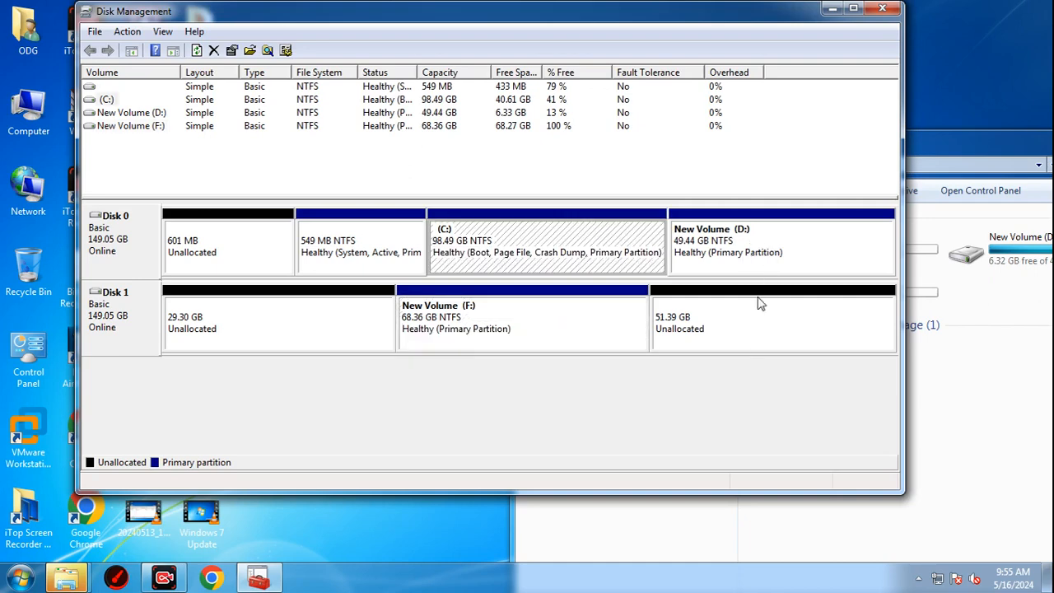
pyautogui.rightClick(769, 253)
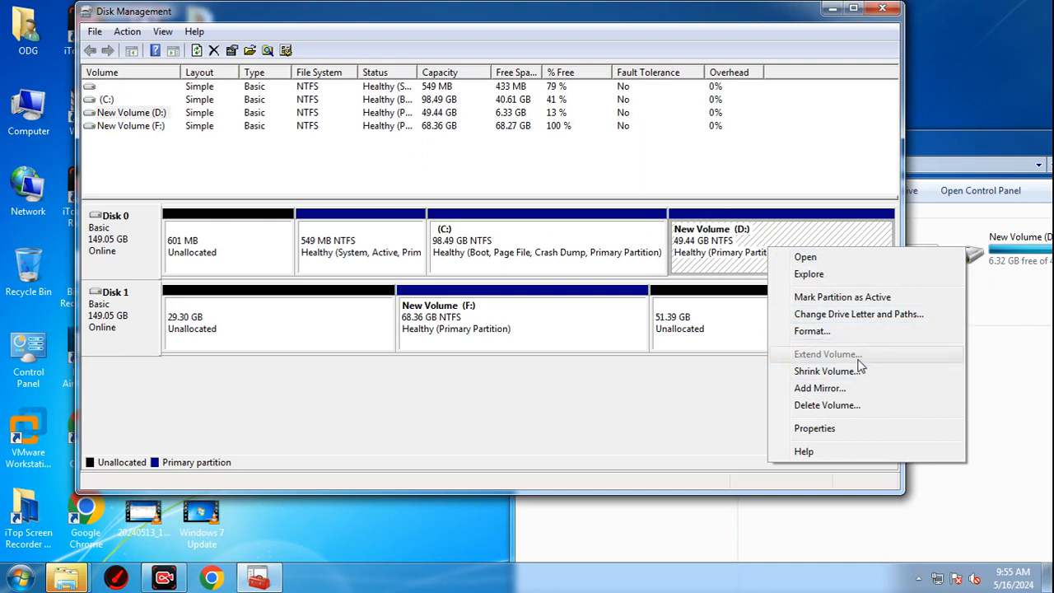
pyautogui.click(728, 325)
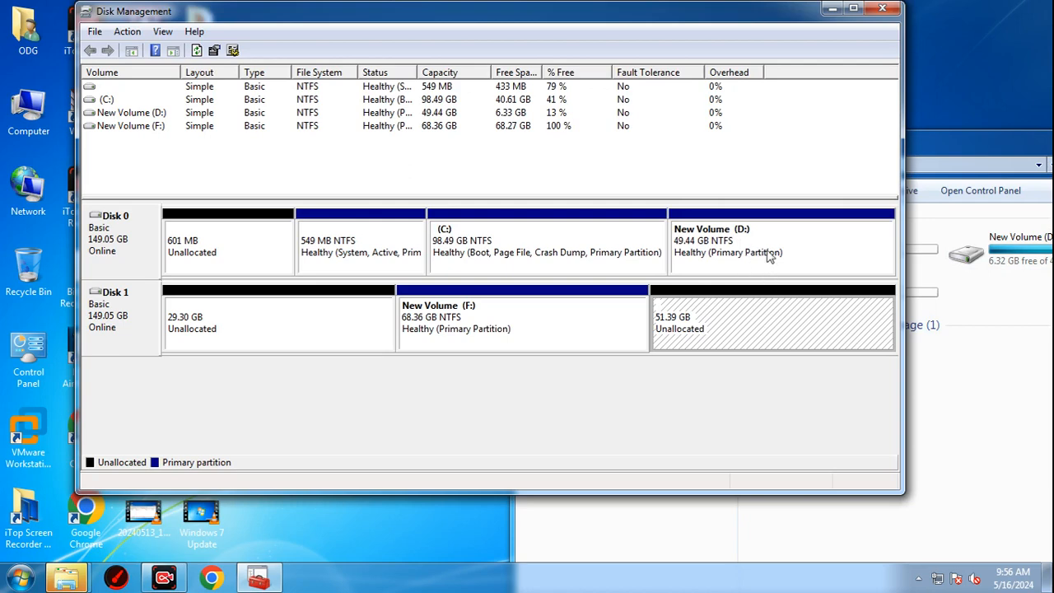
pyautogui.rightClick(752, 319)
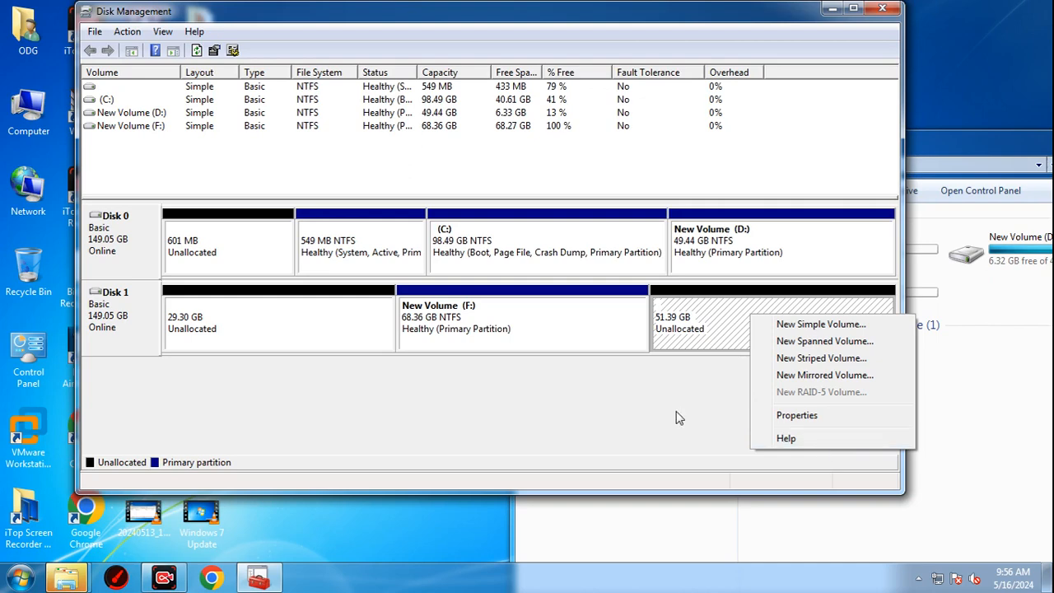
pyautogui.click(648, 412)
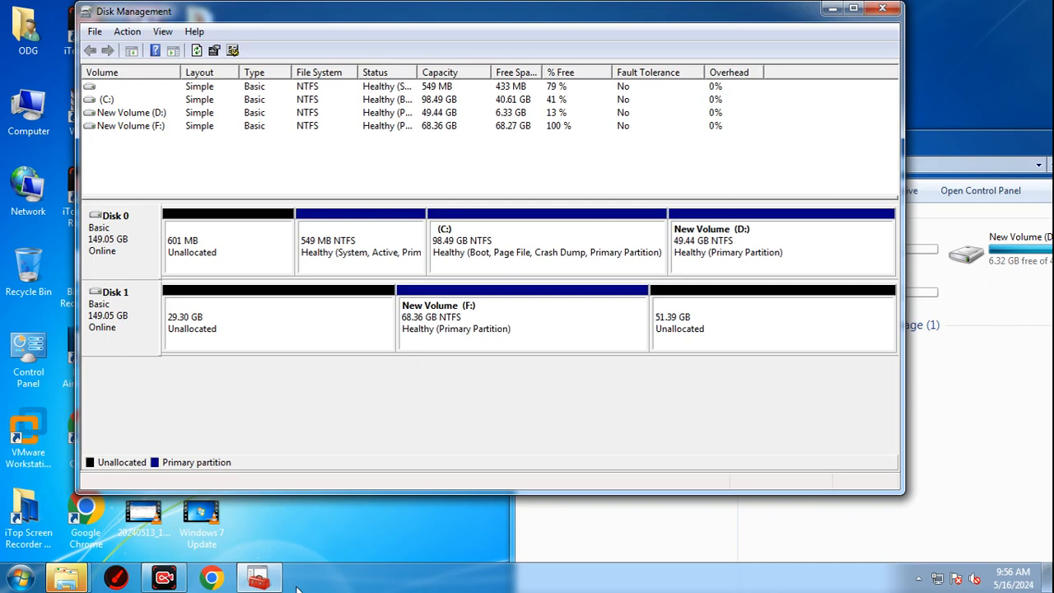
pyautogui.click(183, 584)
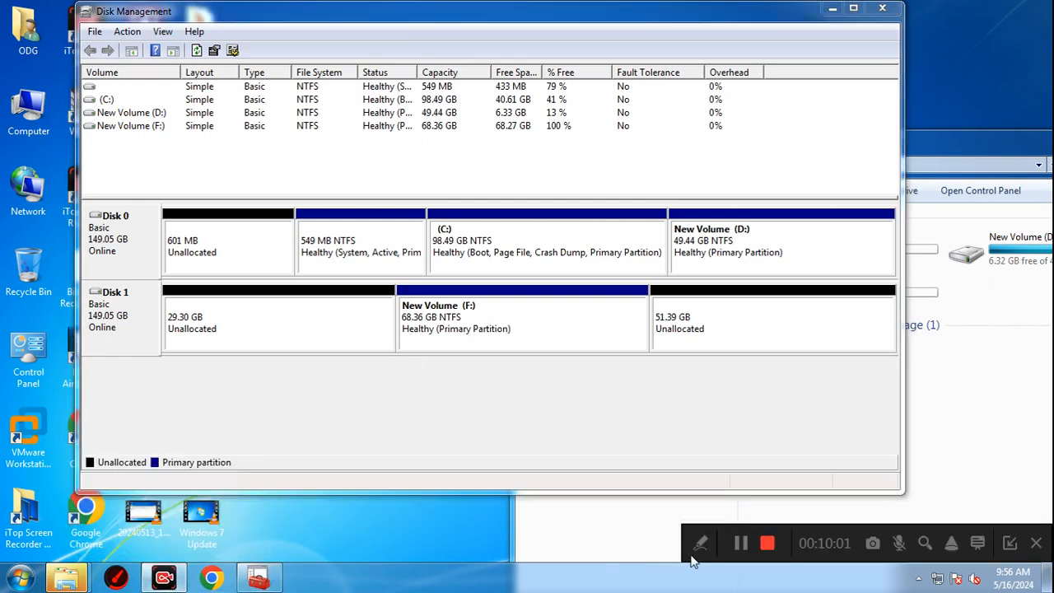